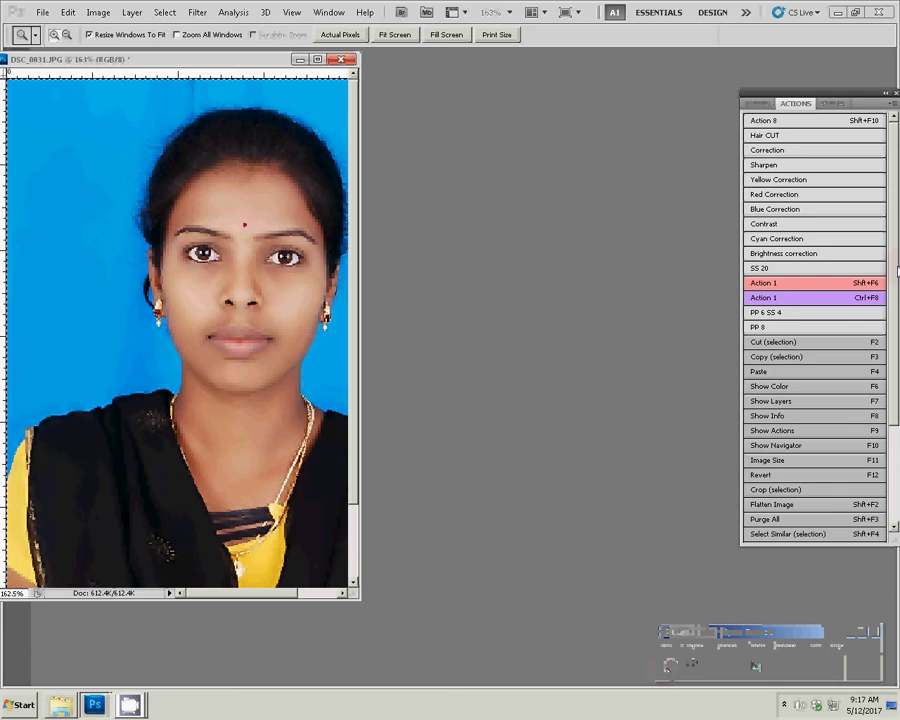
Fit the passport photo on screen and set the crop to 3.4 × 4.4 cm at 300 pixels/inch
scroll(818, 348, down, 3)
right_click(102, 212)
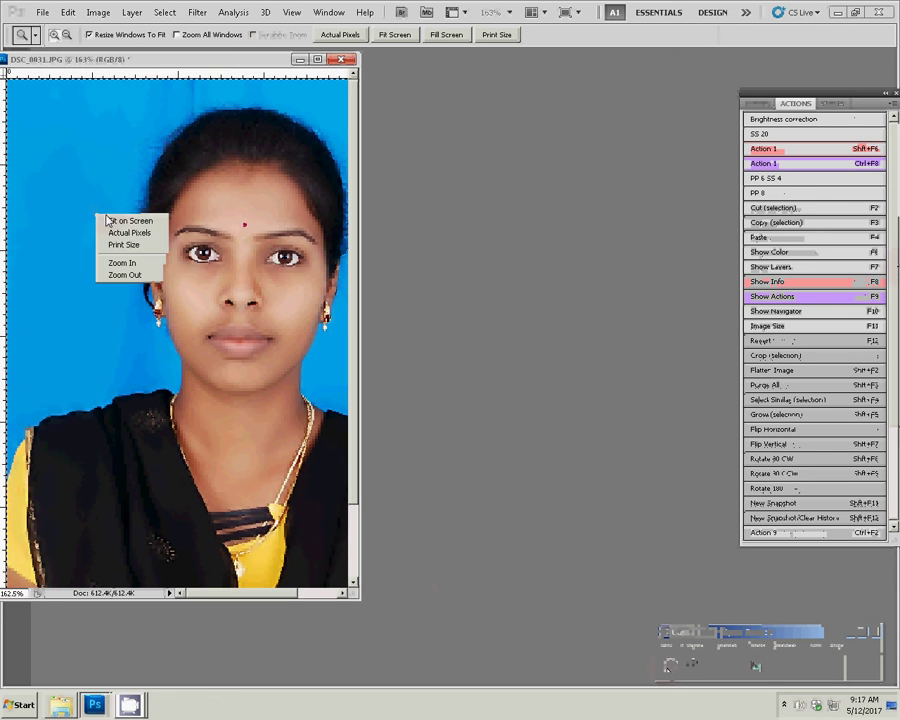
click(110, 220)
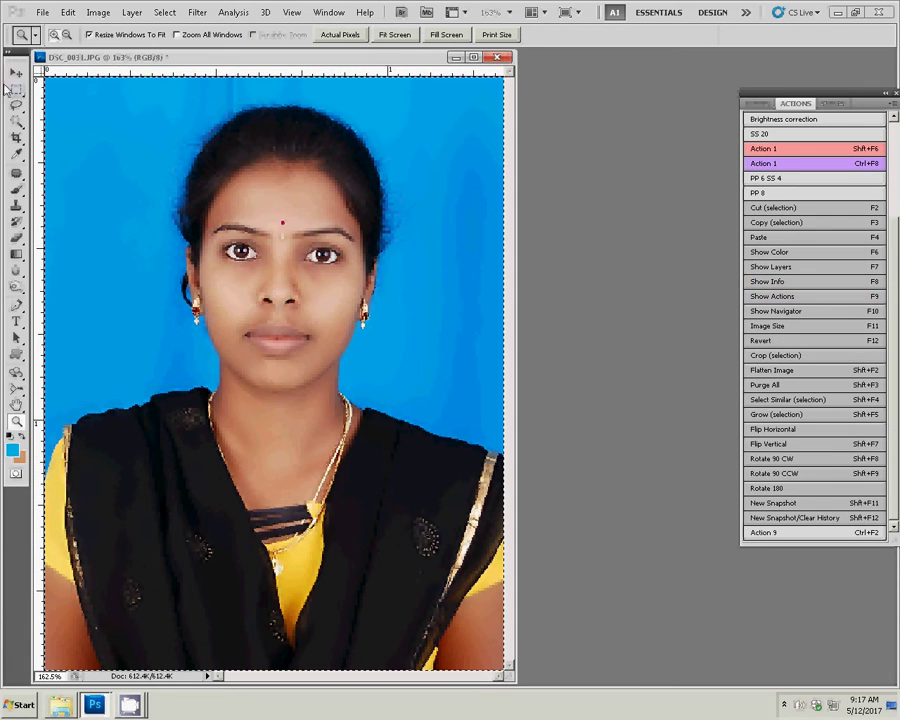
key(c)
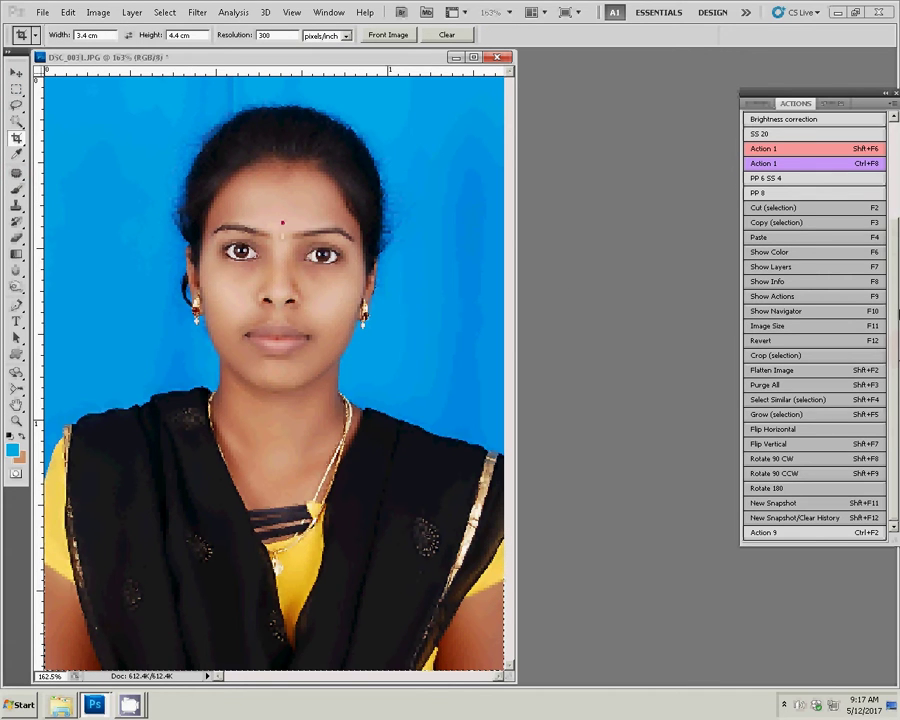
scroll(813, 330, up, 3)
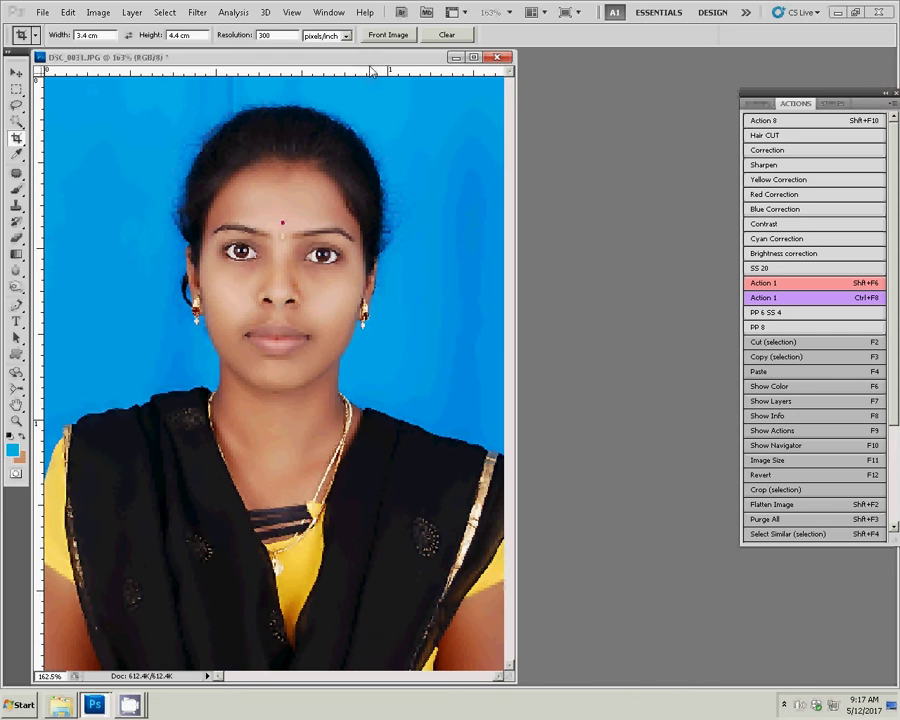
mouse_move(370, 72)
mouse_down()
mouse_move(276, 67)
mouse_move(226, 85)
mouse_up()
Create Untitled-1 from the '6 in X 4 in' preset, white at 300 pixels/inch
click(42, 12)
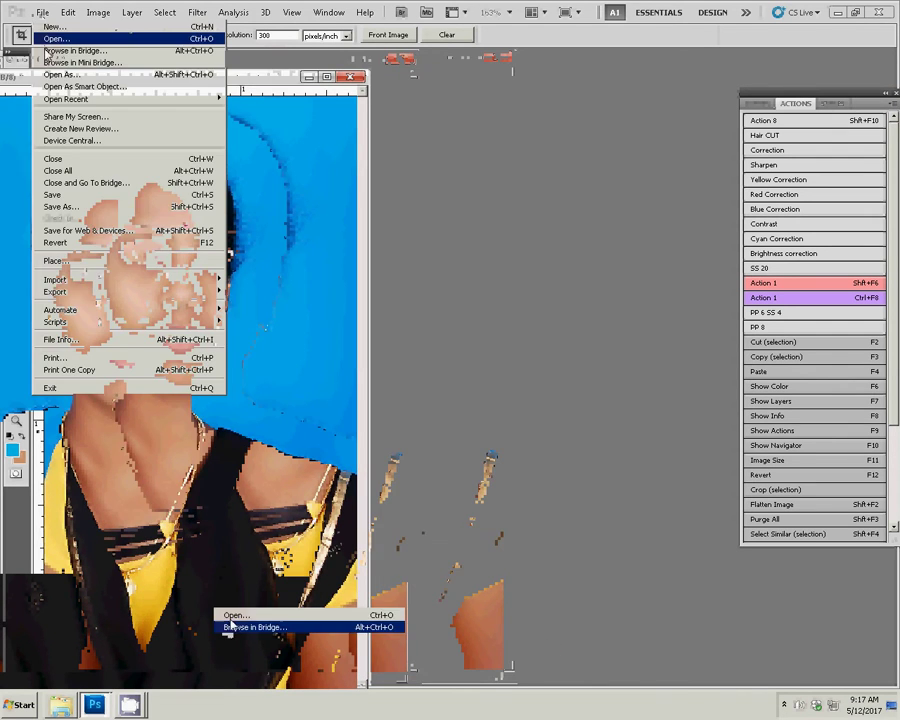
click(51, 27)
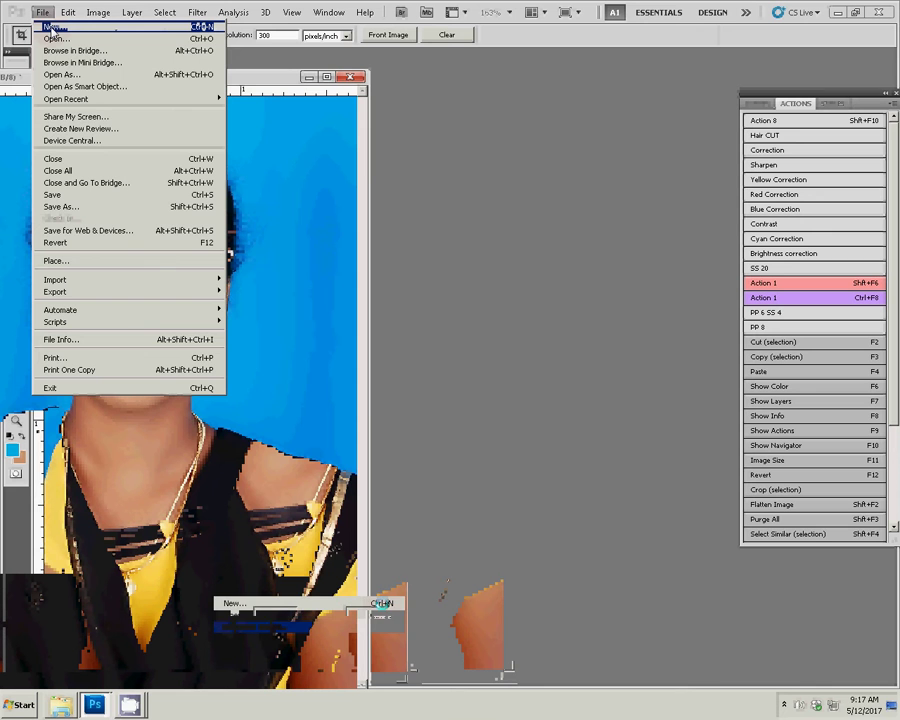
click(481, 203)
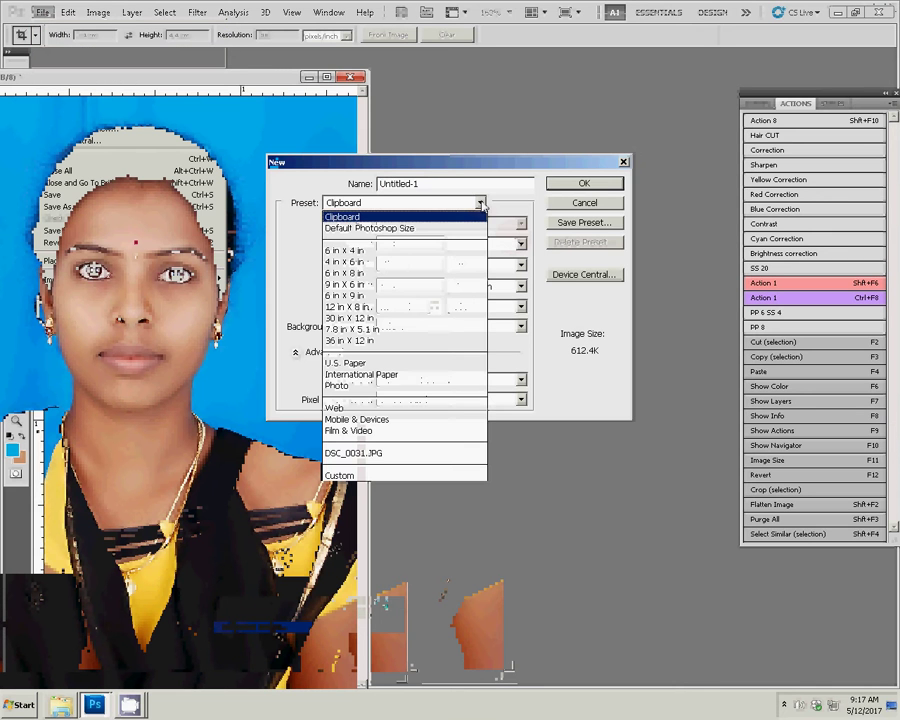
click(345, 250)
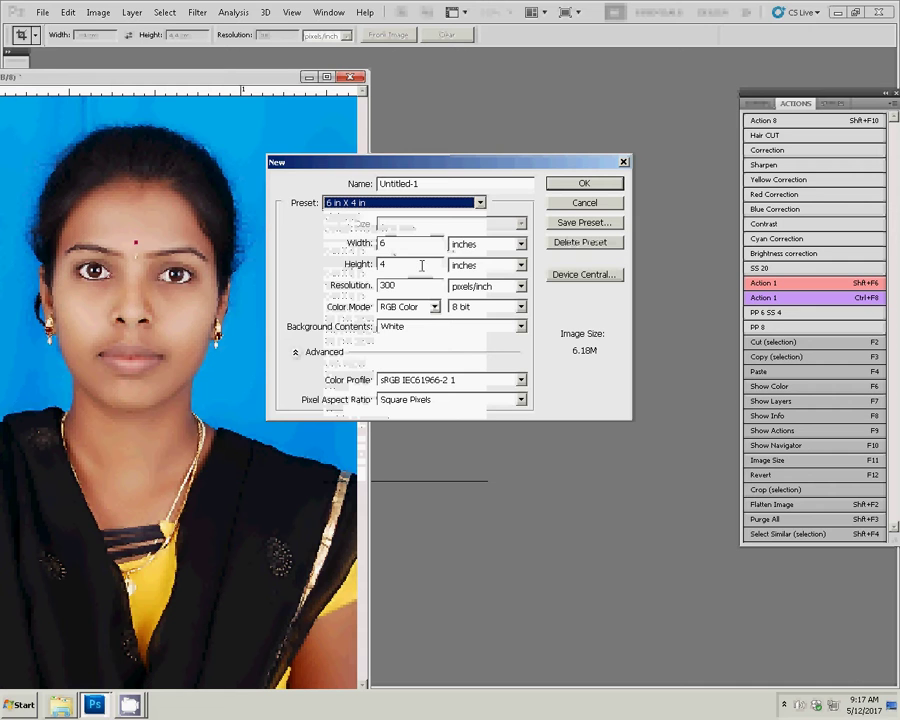
click(585, 188)
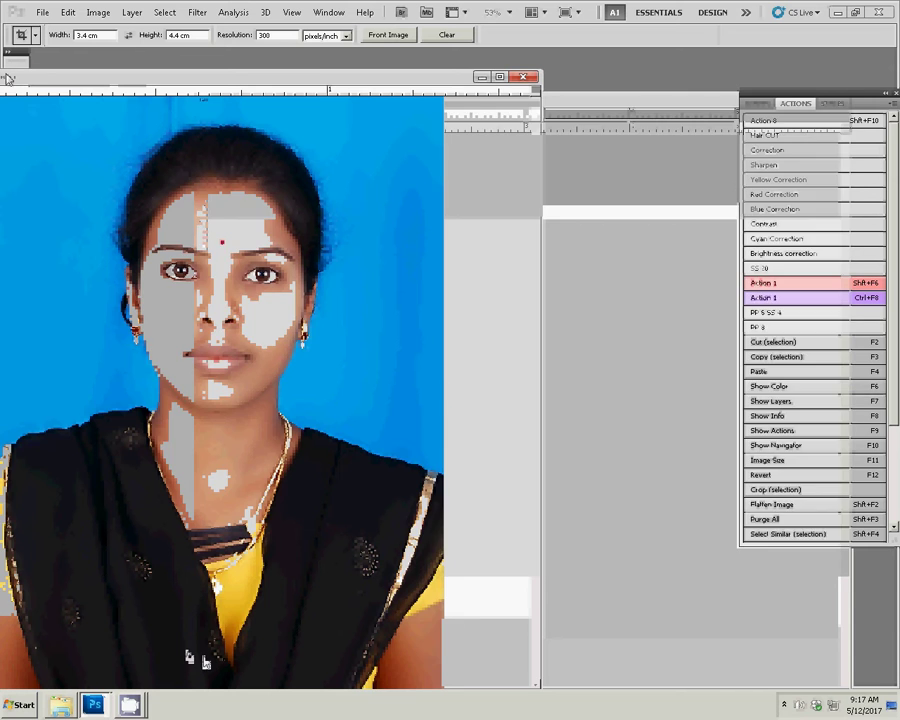
Drag the cropped photo into Untitled-1 top-left, add a top guide, and duplicate it into a row of four
mouse_move(112, 84)
mouse_down()
mouse_move(48, 154)
mouse_move(26, 96)
mouse_up()
click(16, 74)
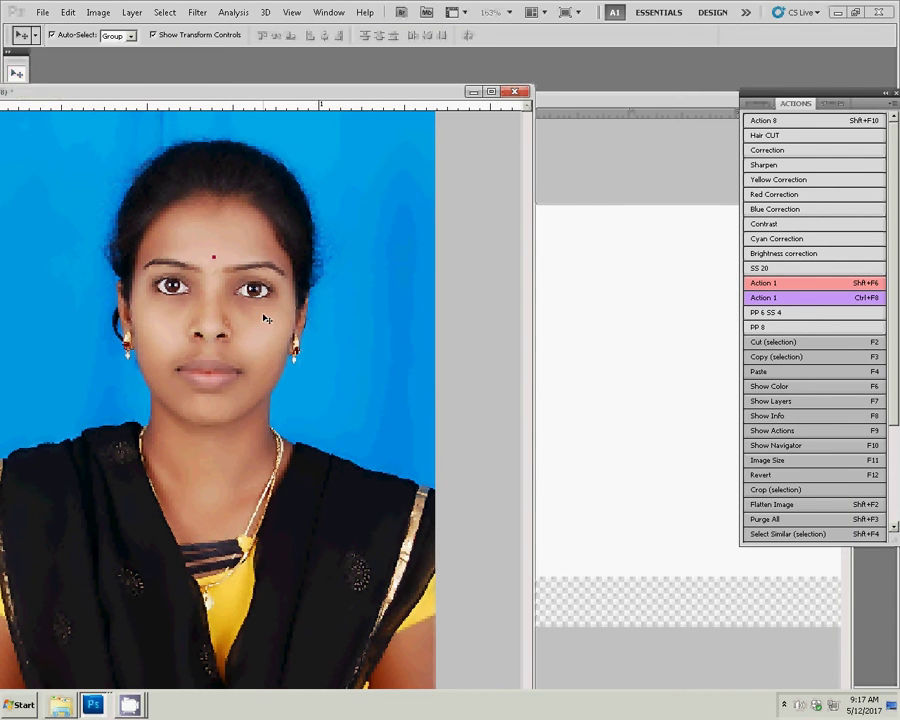
drag(267, 318, 605, 404)
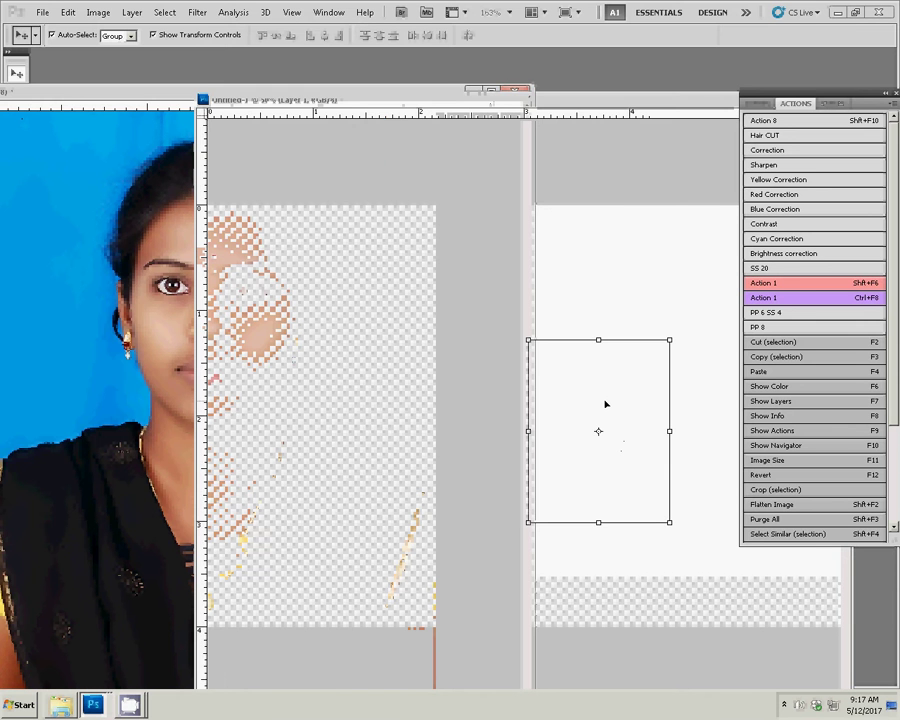
mouse_move(668, 97)
mouse_down()
mouse_move(478, 100)
mouse_move(537, 98)
mouse_up()
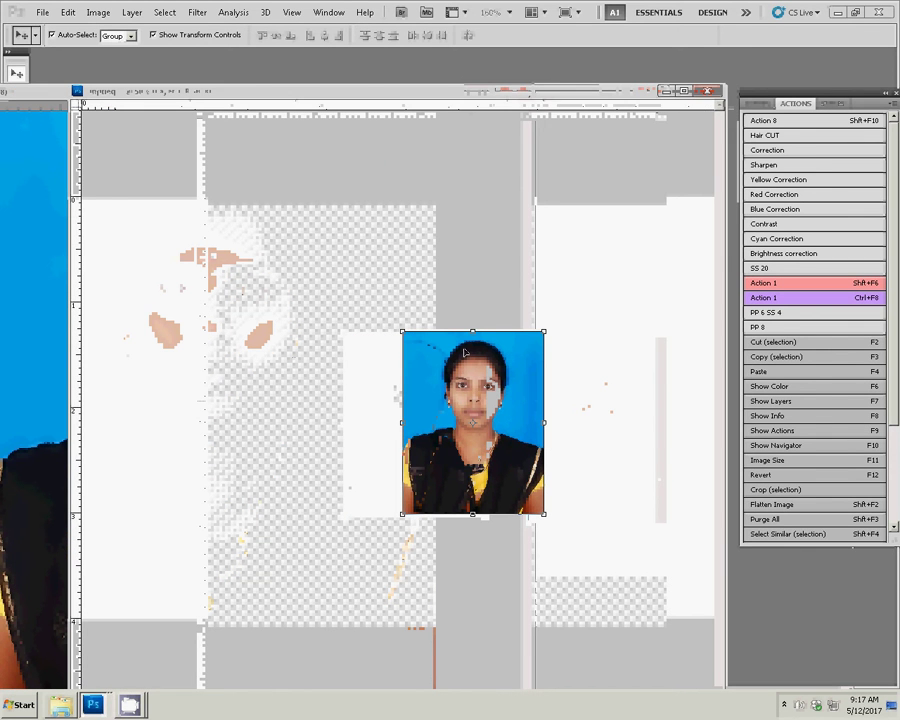
drag(464, 352, 150, 231)
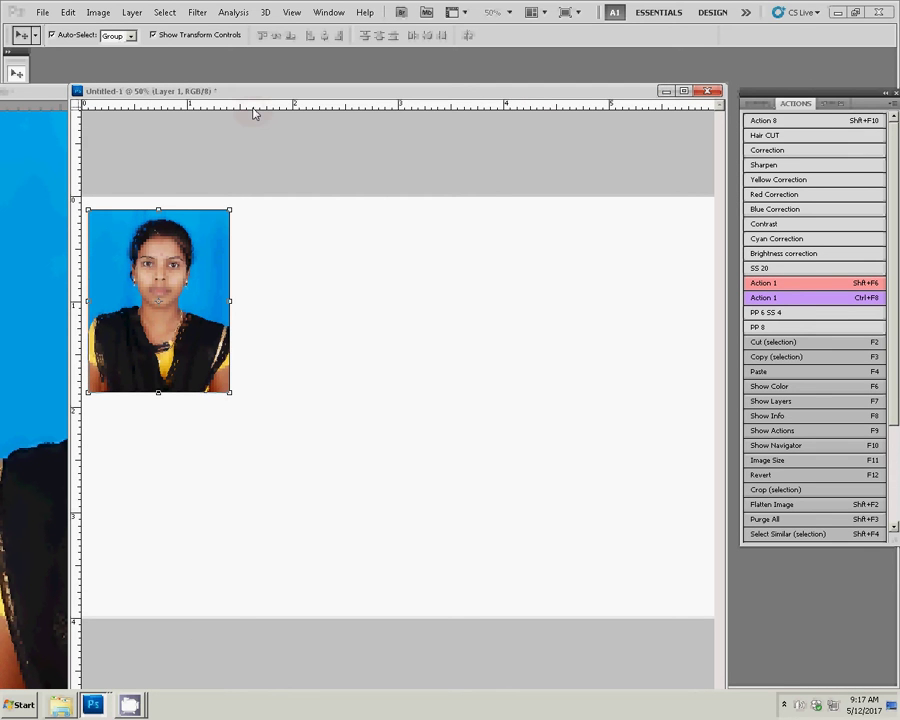
drag(255, 115, 330, 210)
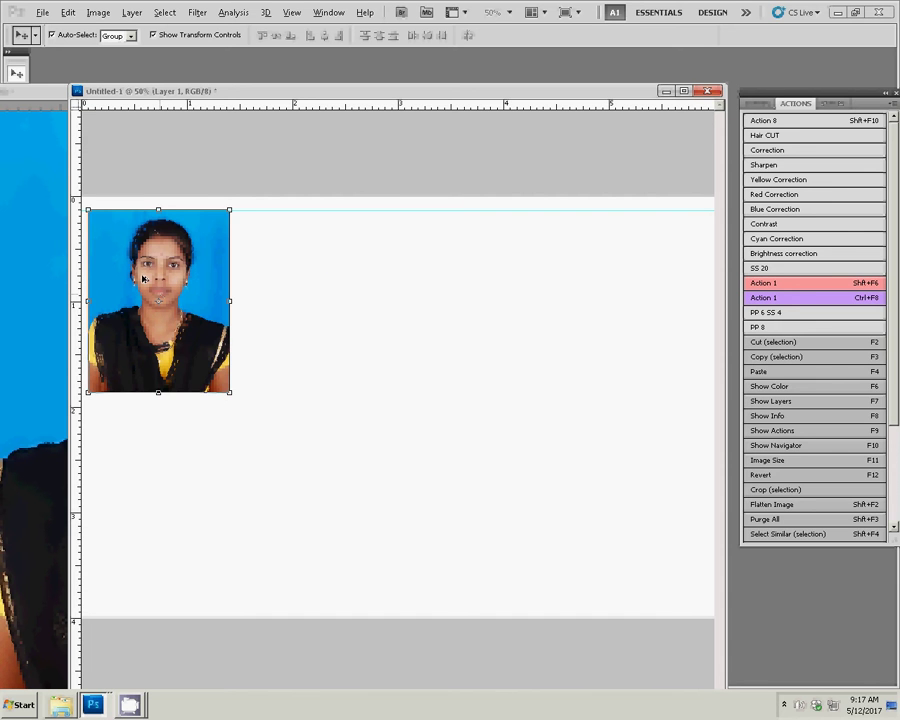
mouse_move(143, 279)
mouse_down()
mouse_move(272, 319)
mouse_move(283, 285)
mouse_move(605, 286)
mouse_up()
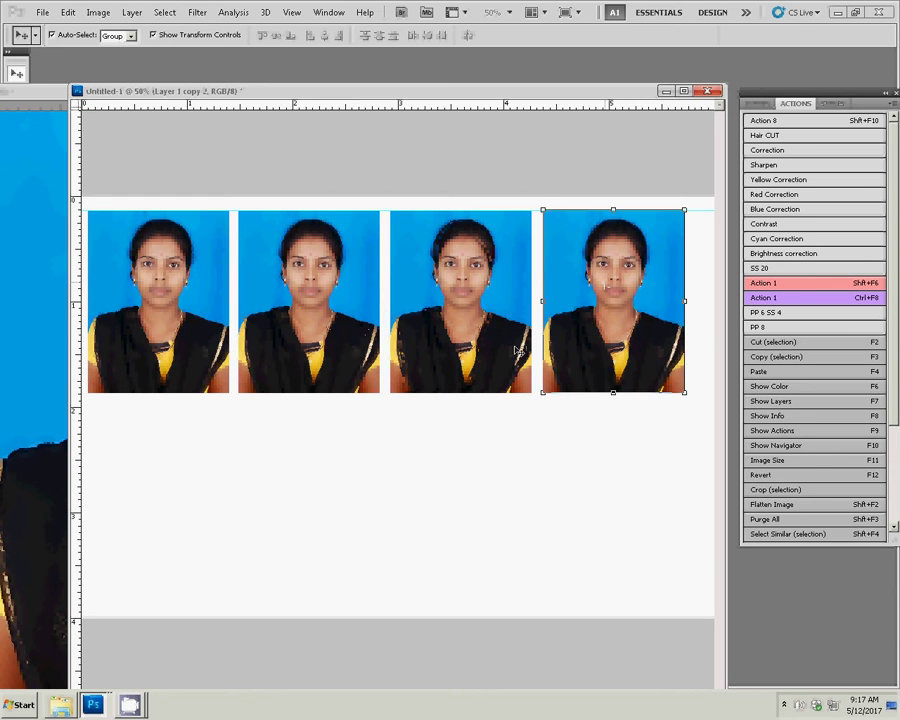
Resample DSC_0031 from 300 to 180 pixels/inch in Image Size
click(27, 247)
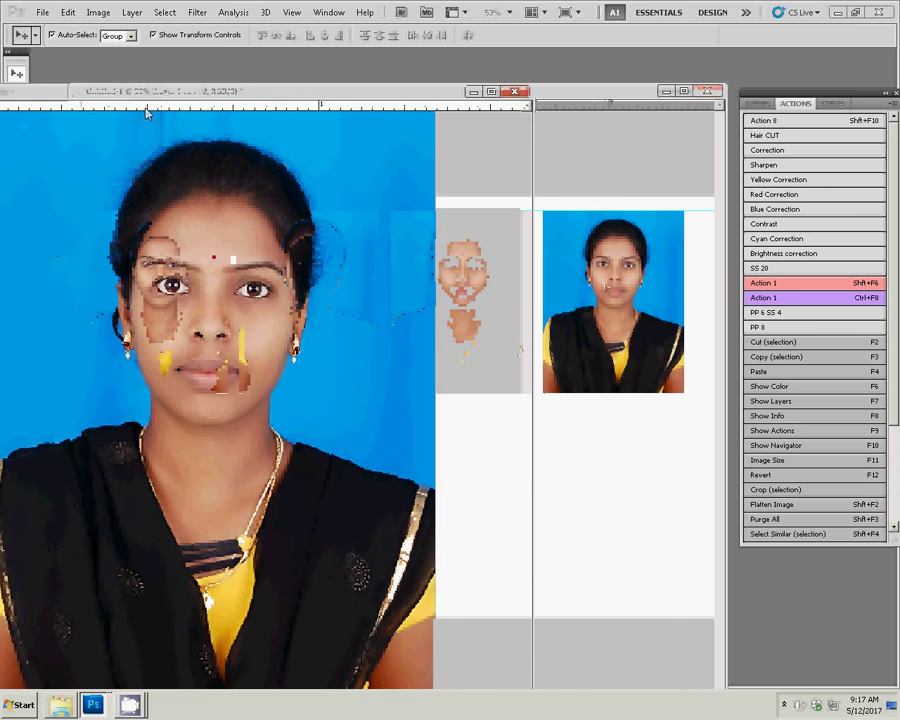
drag(225, 101, 311, 93)
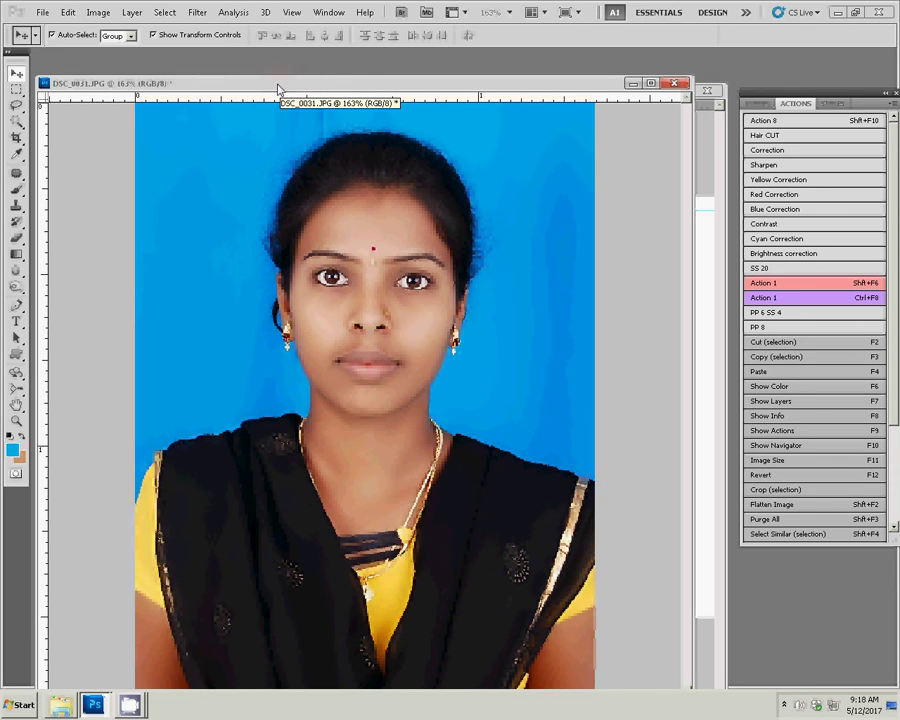
click(68, 12)
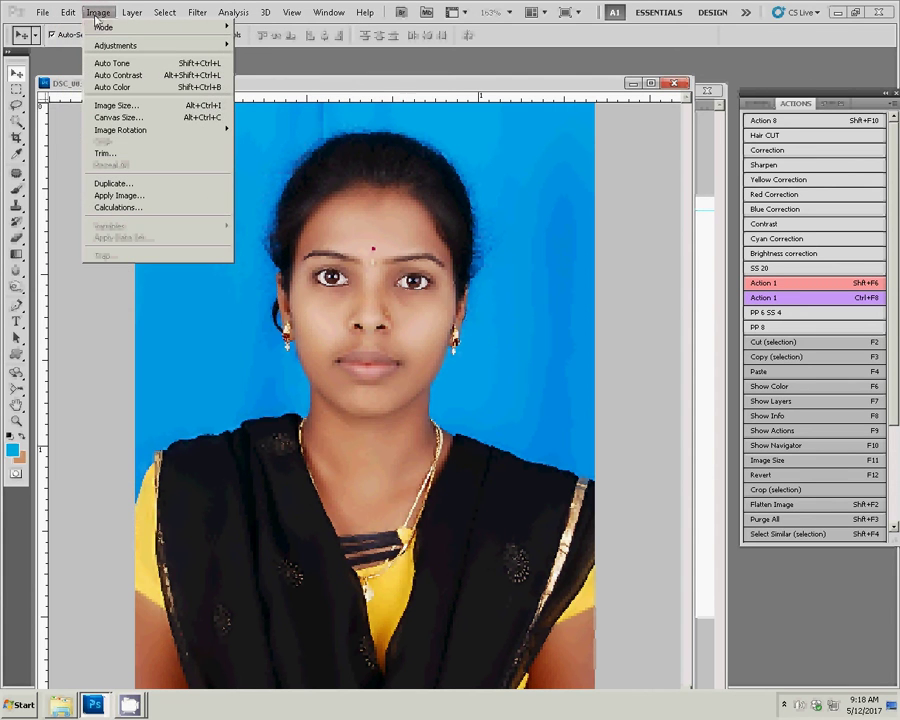
click(118, 106)
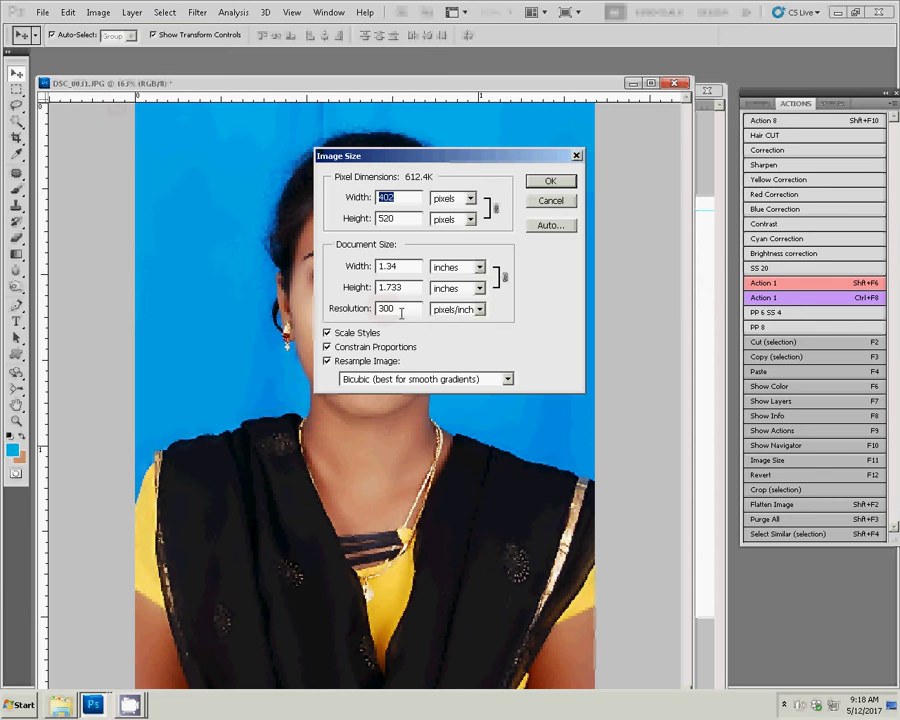
double_click(398, 309)
text(180)
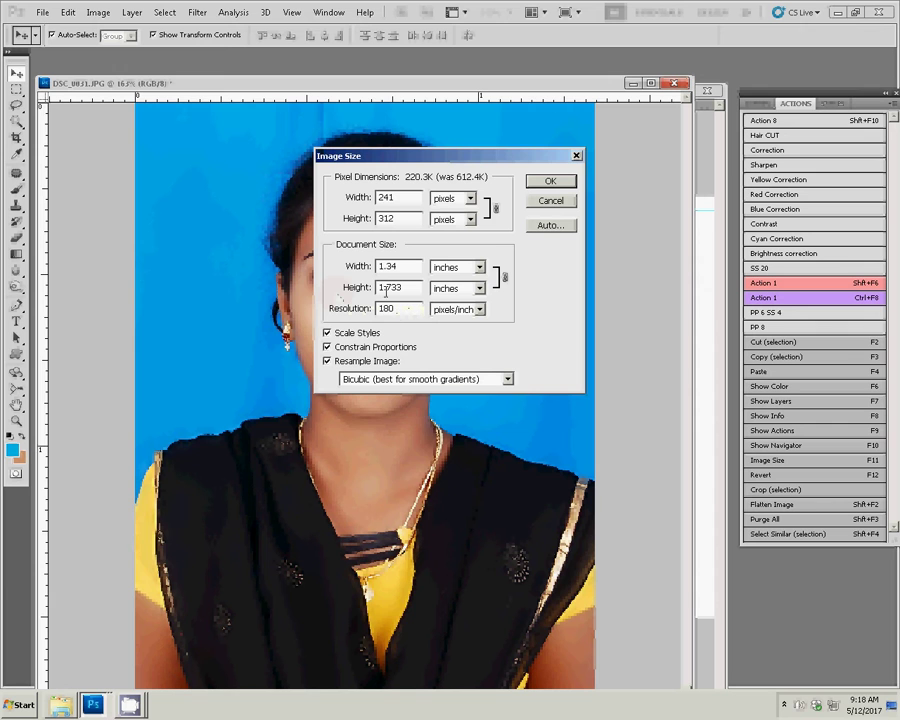
click(566, 183)
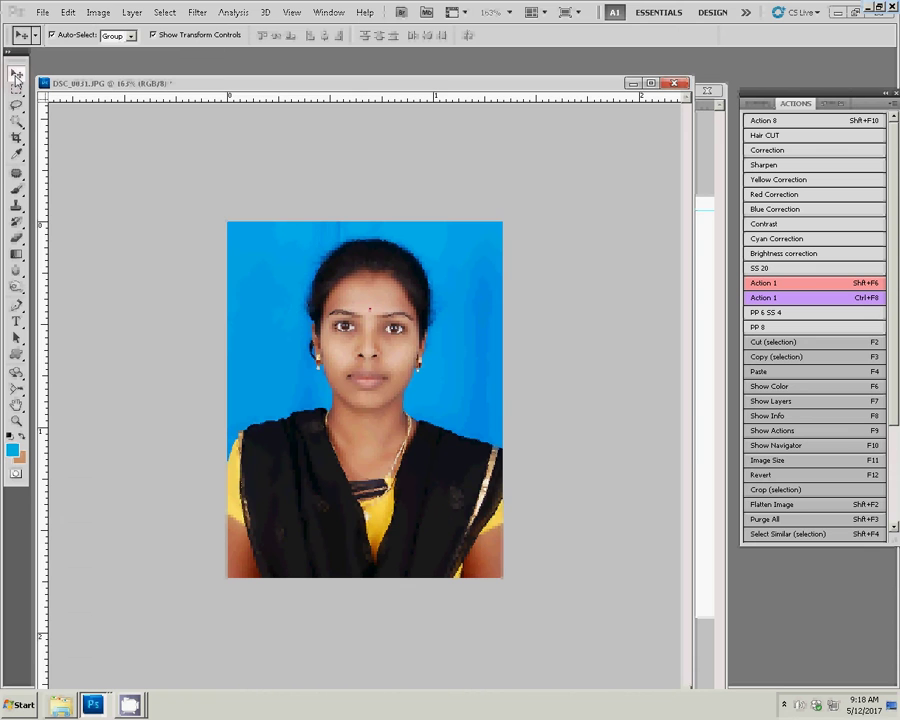
Paste the smaller photo into the sheet, rotate it 90° clockwise under the first photo, and duplicate it below
key(shift+F6)
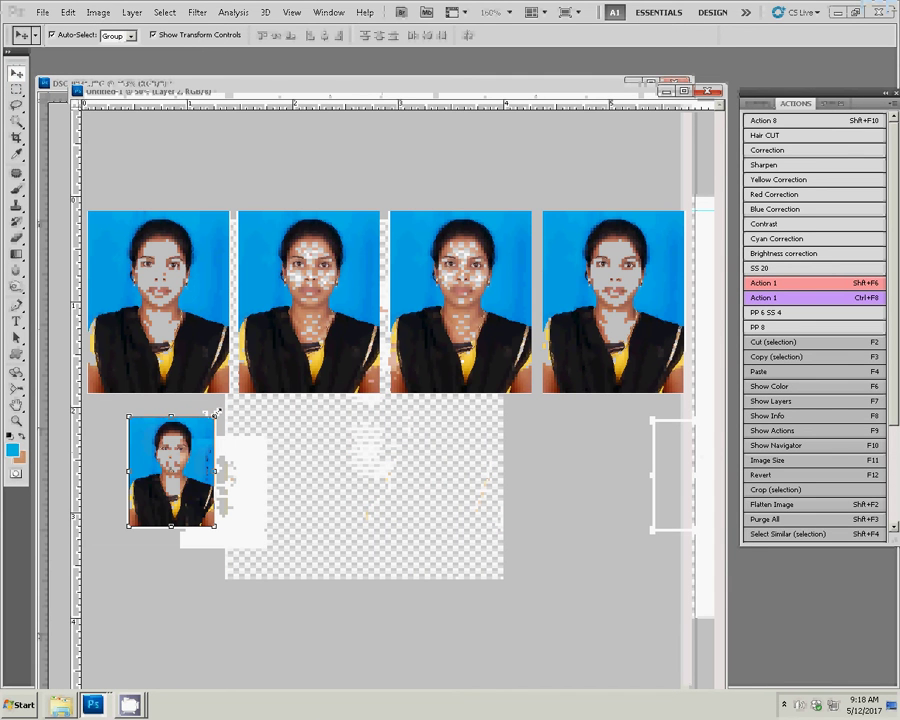
right_click(311, 382)
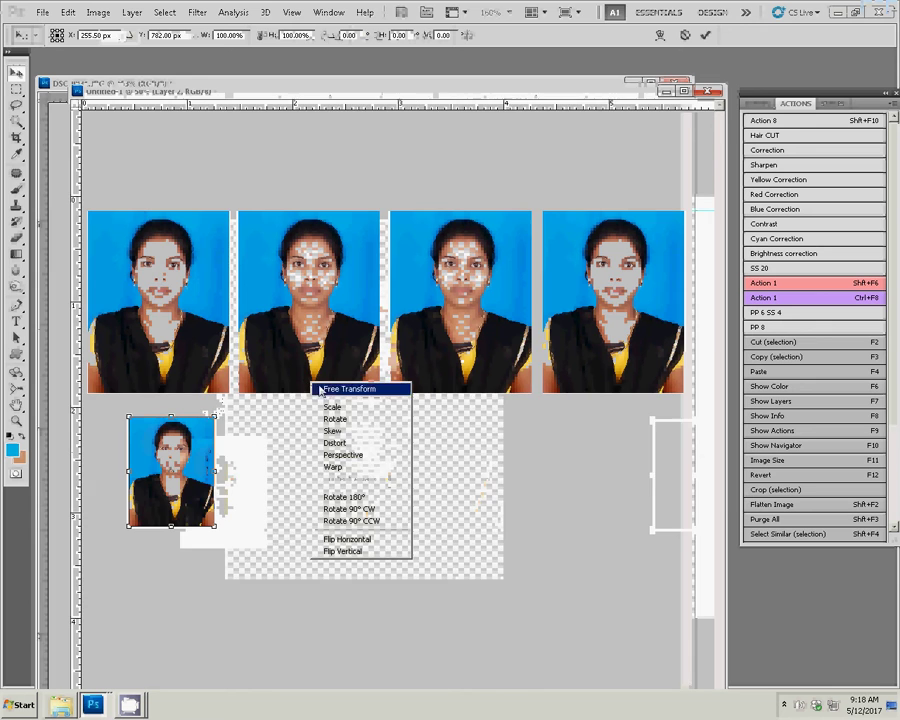
click(366, 509)
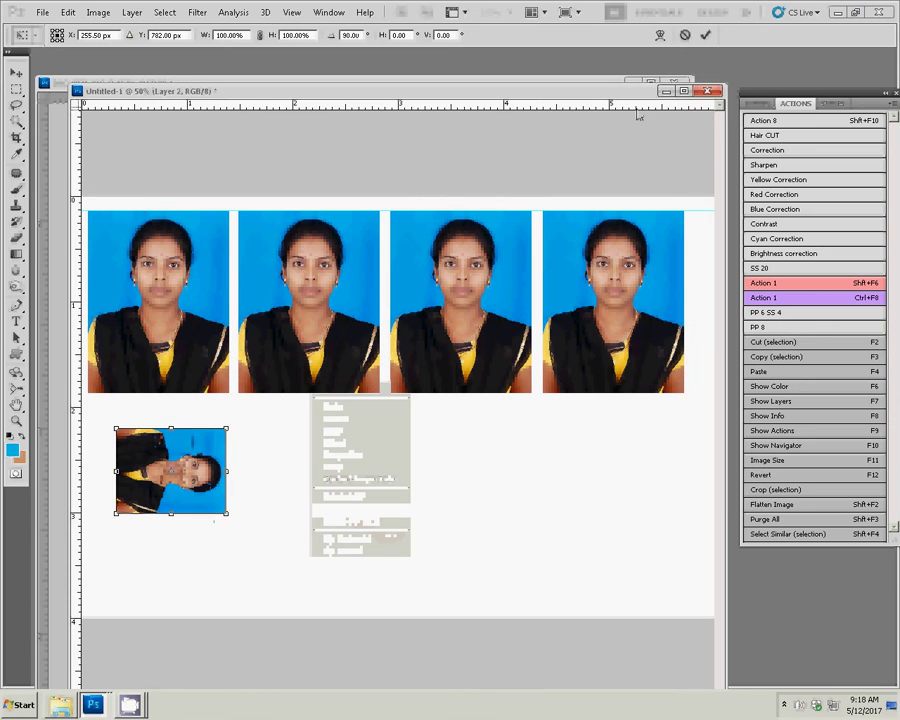
click(705, 34)
drag(184, 451, 162, 428)
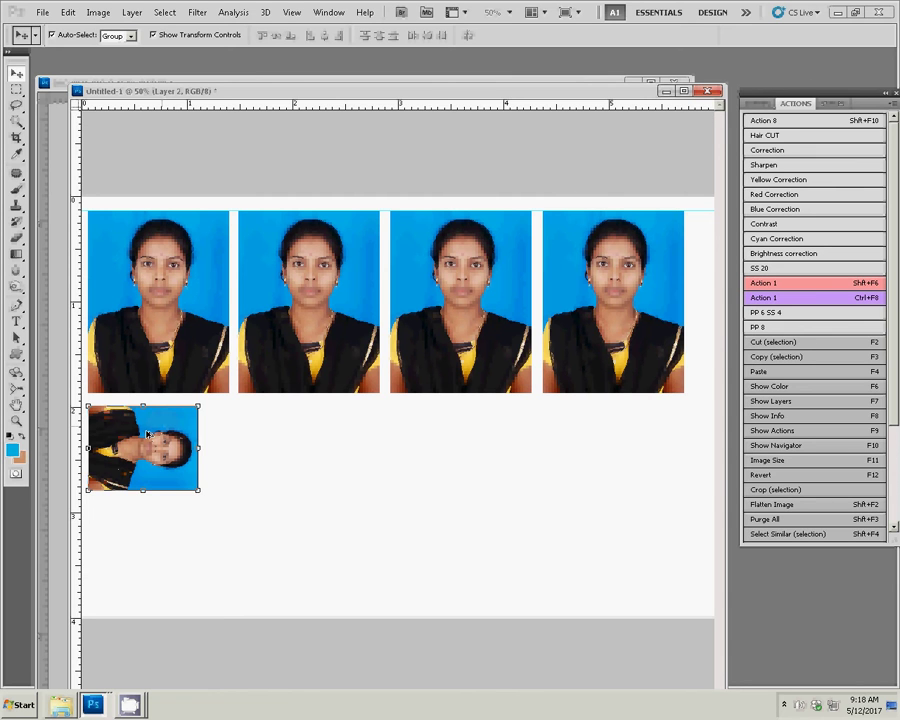
key(Return)
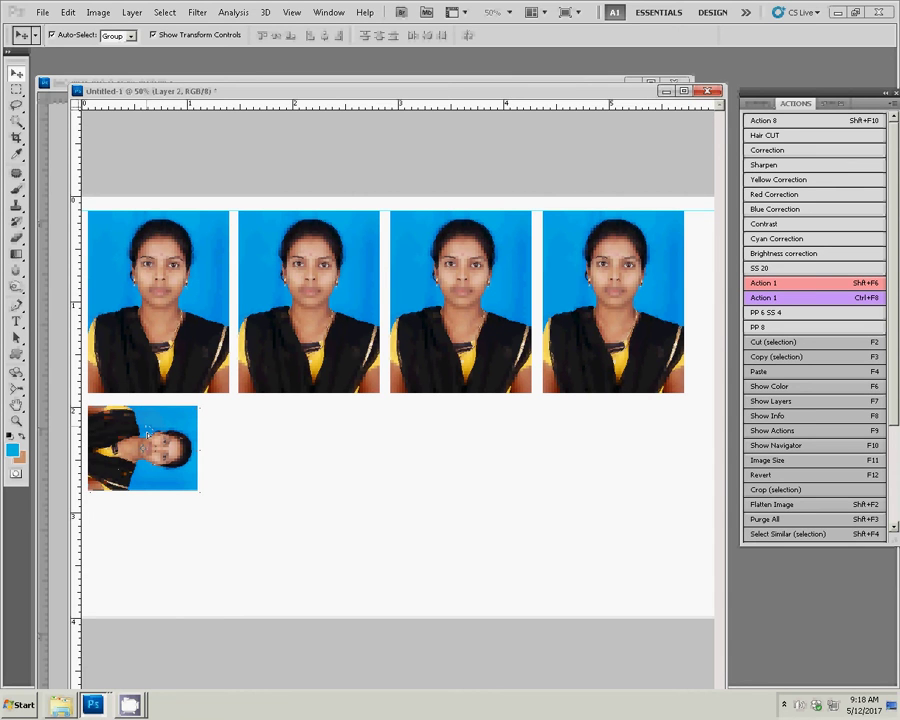
drag(147, 436, 150, 523)
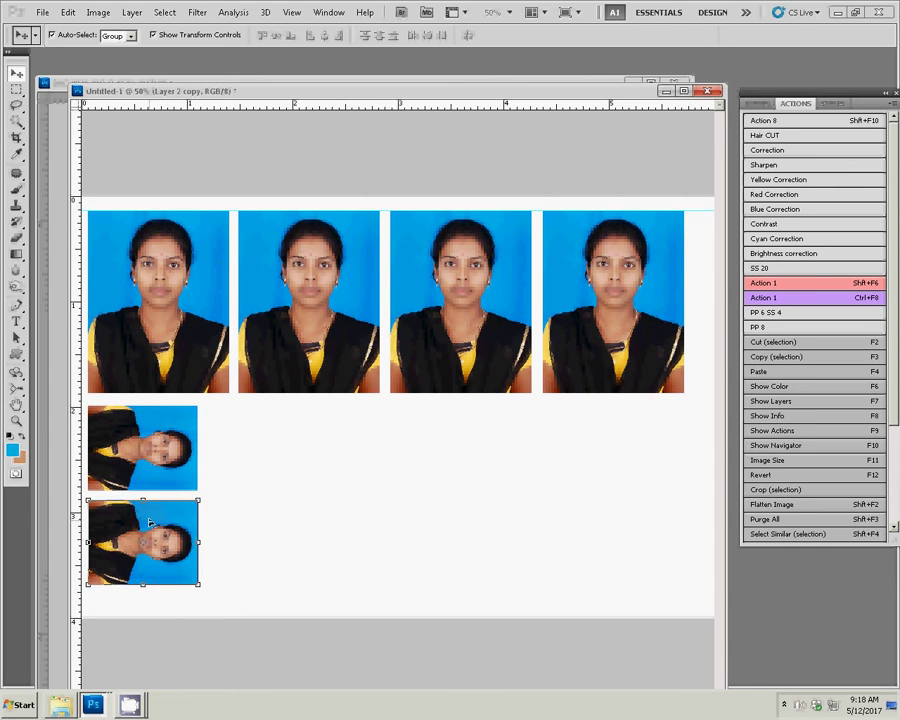
Merge the two rotated photos, then duplicate that layer and place the copy beside them
click(131, 12)
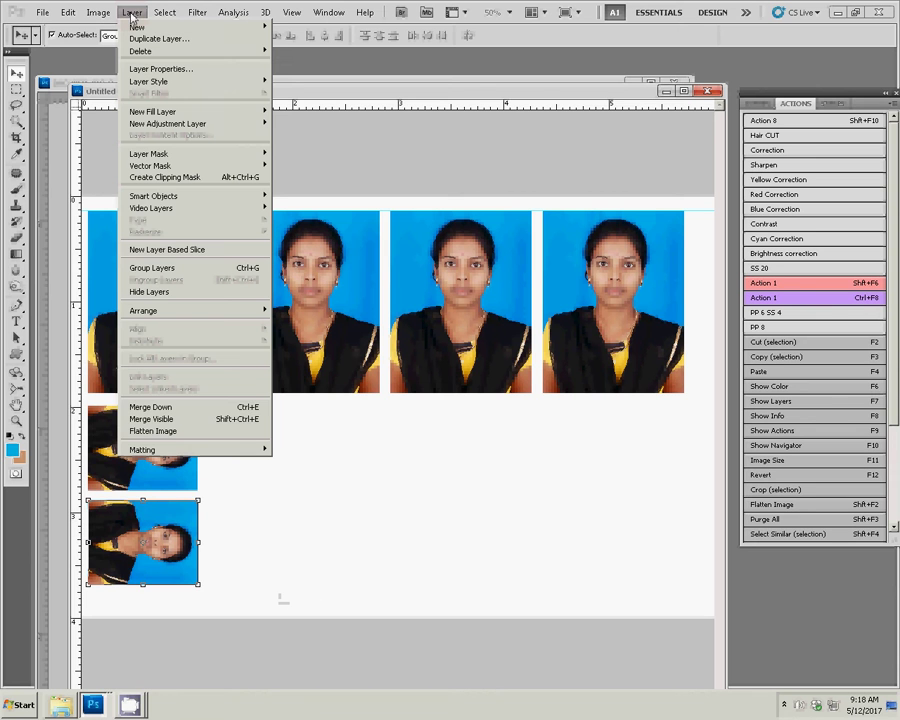
click(147, 407)
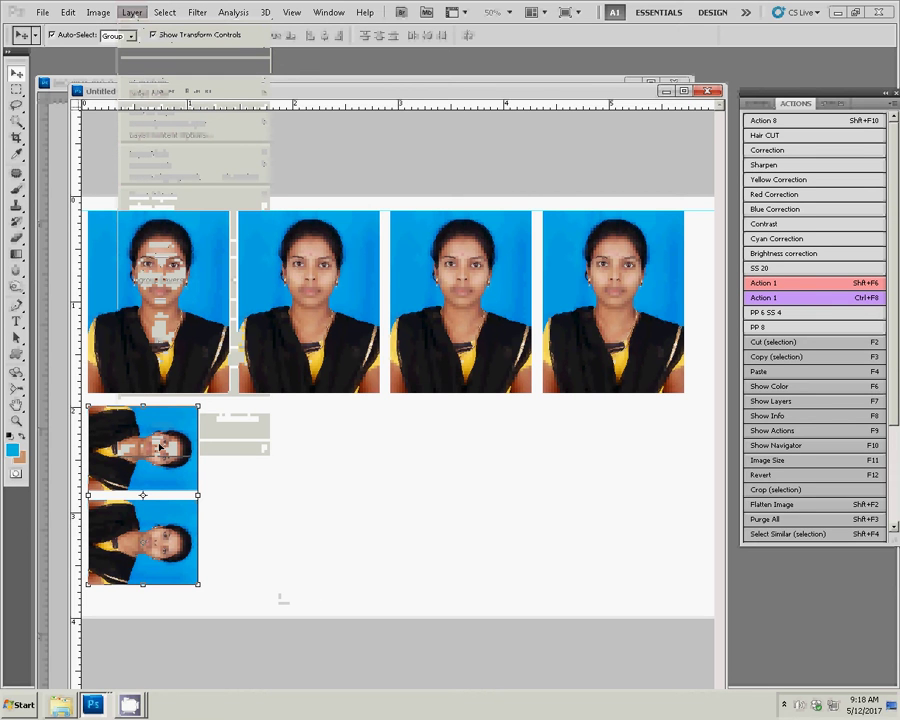
click(98, 13)
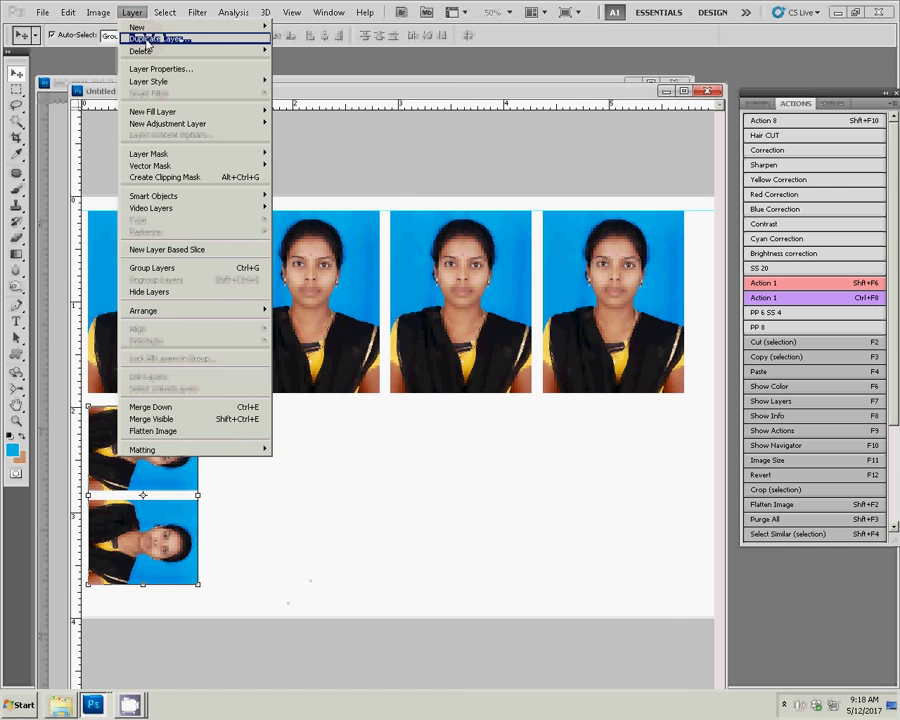
click(146, 40)
key(Return)
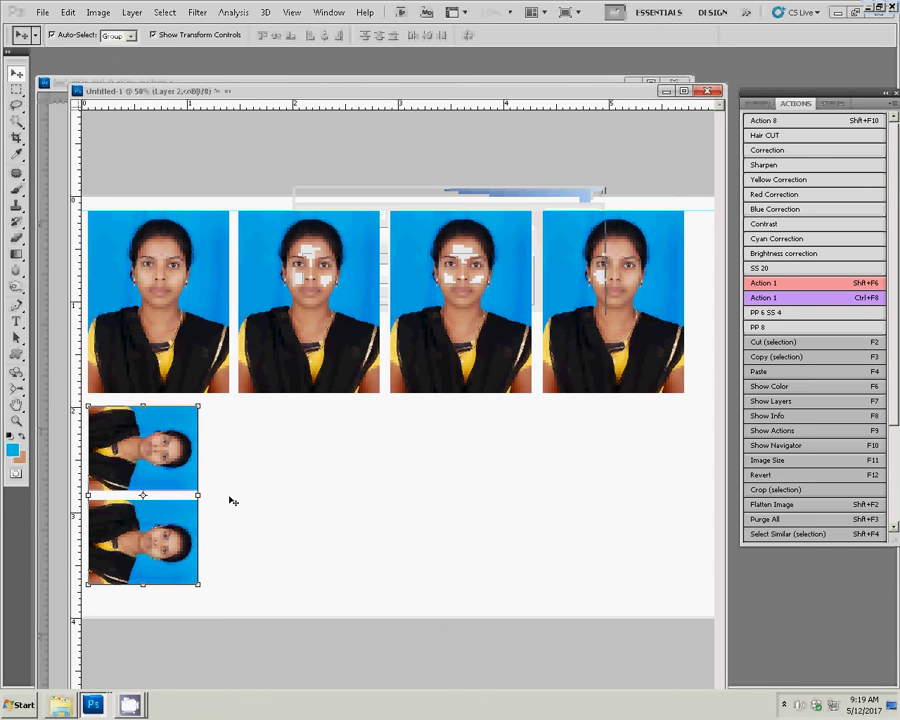
drag(140, 447, 258, 447)
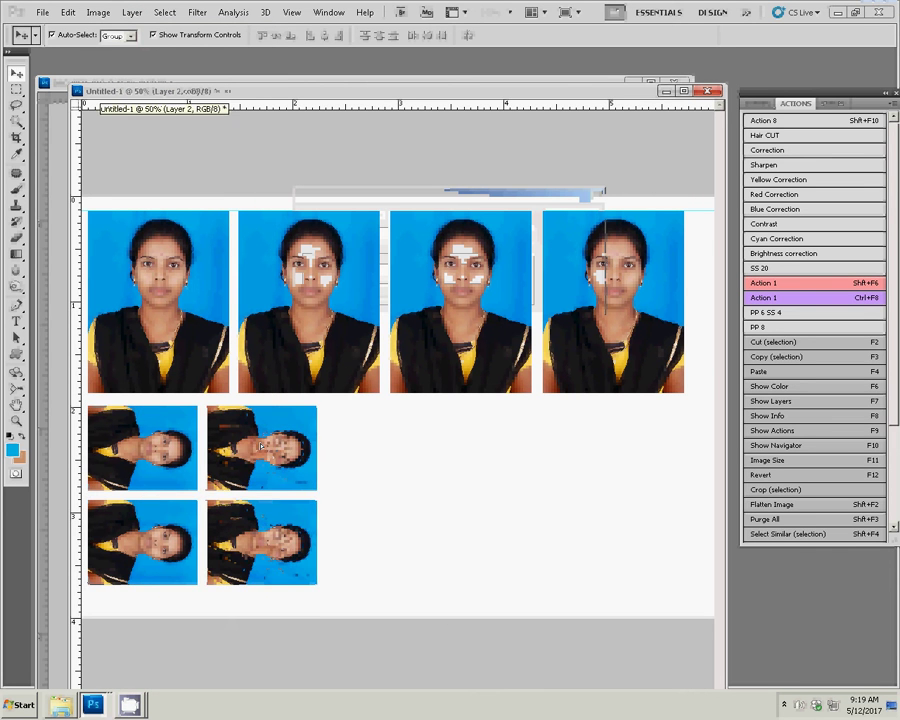
Merge both pairs into a 2x2 block and add two more copies of it to the right
click(131, 12)
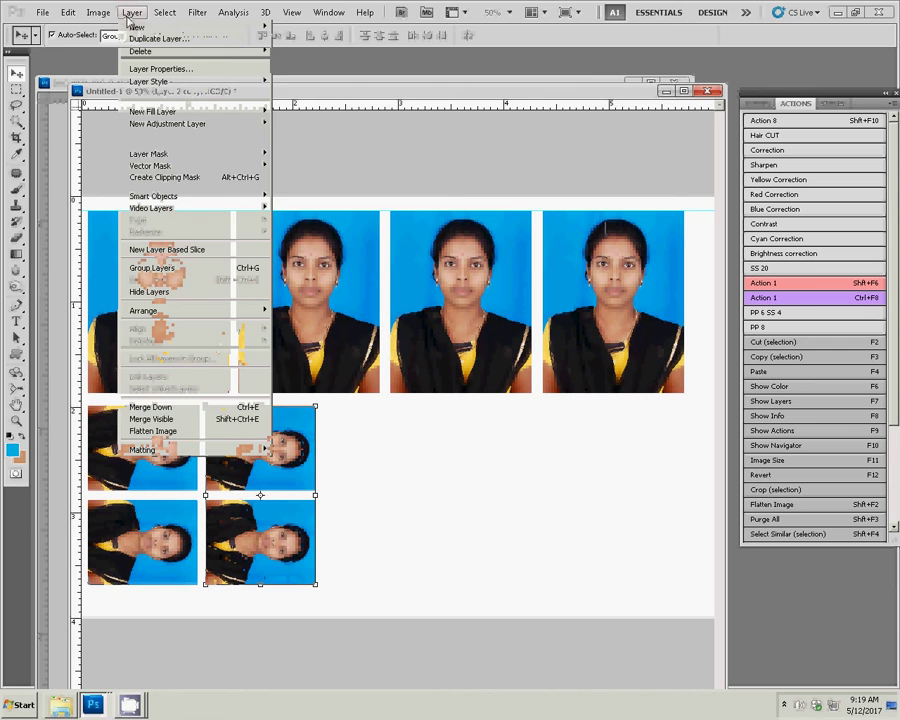
click(158, 408)
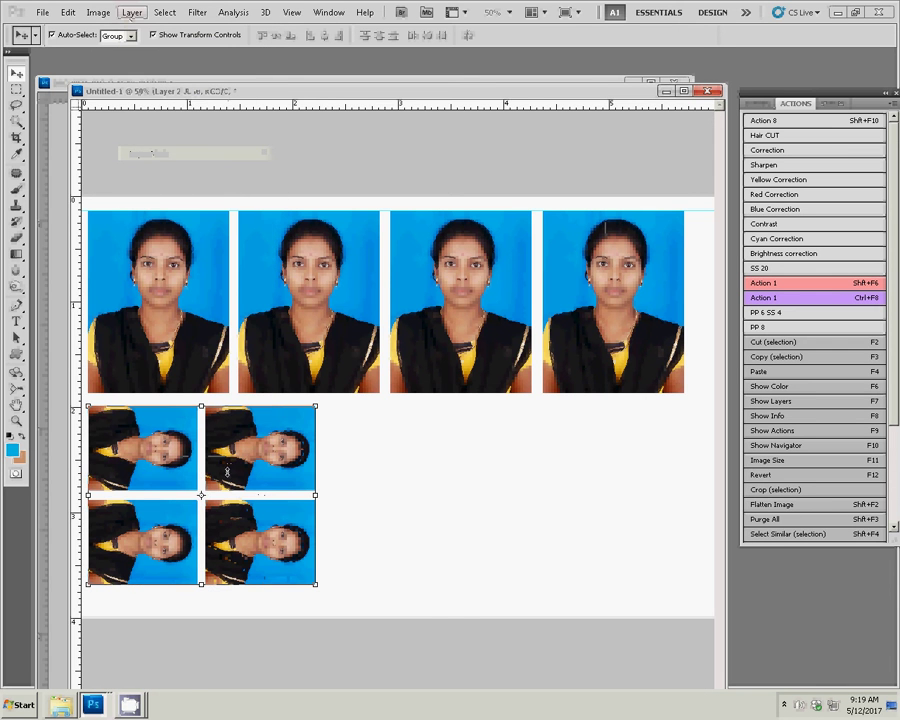
mouse_move(161, 423)
mouse_down()
mouse_move(378, 458)
mouse_move(396, 423)
mouse_up()
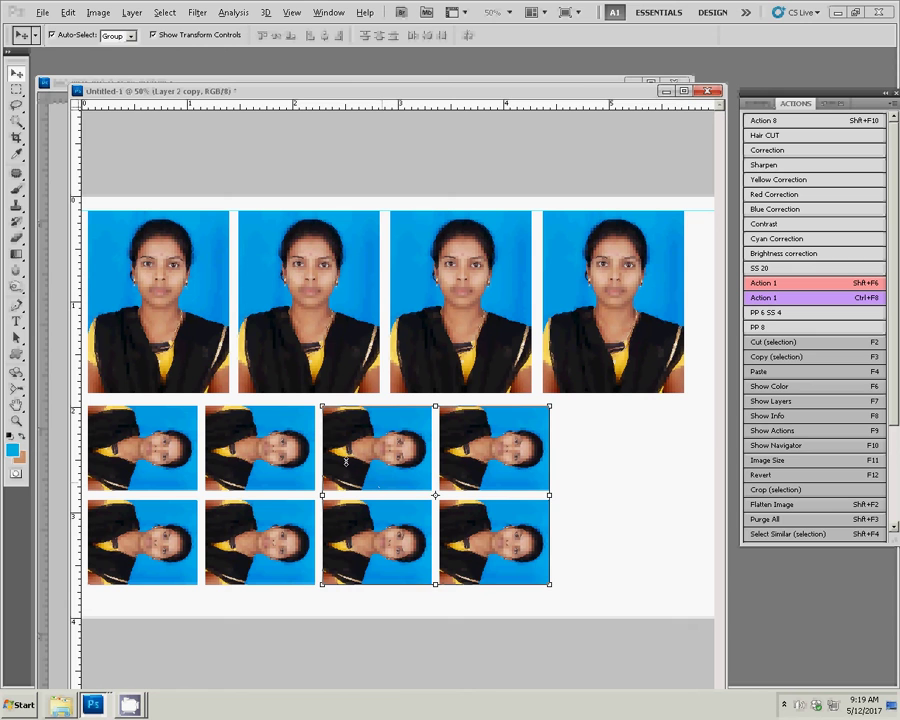
mouse_move(354, 458)
mouse_down()
mouse_move(519, 493)
mouse_move(577, 459)
mouse_up()
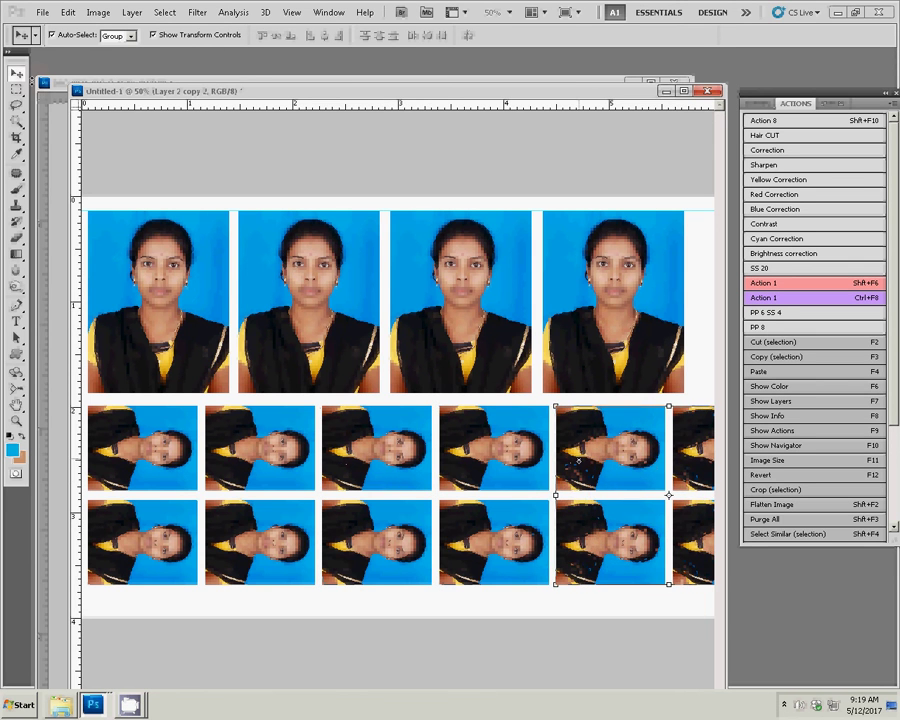
click(16, 90)
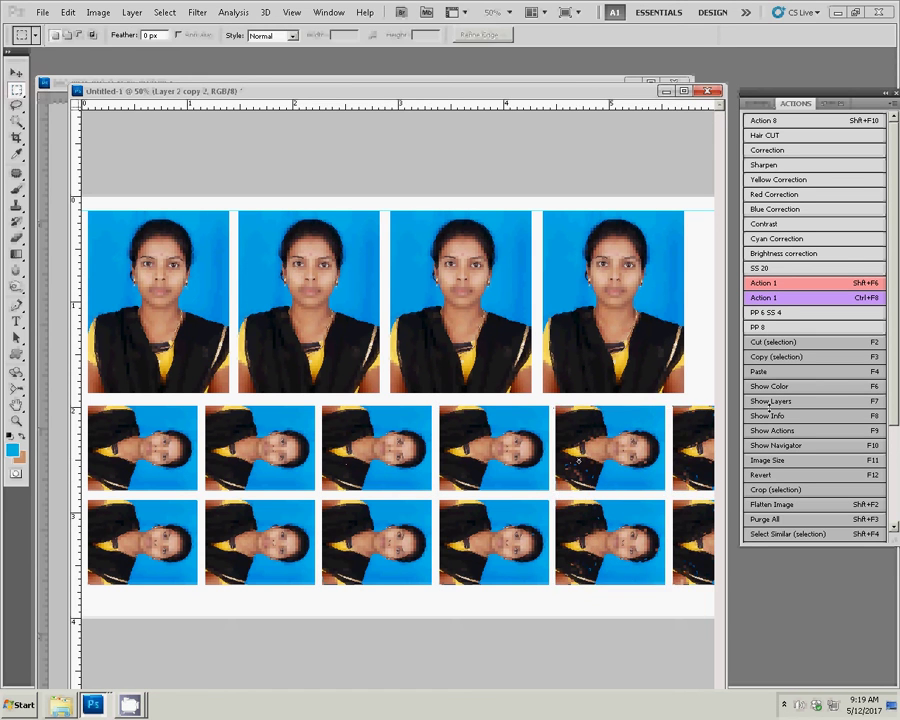
Delete the cut-off sixth column of rotated photos at the right edge and deselect
drag(669, 389, 737, 612)
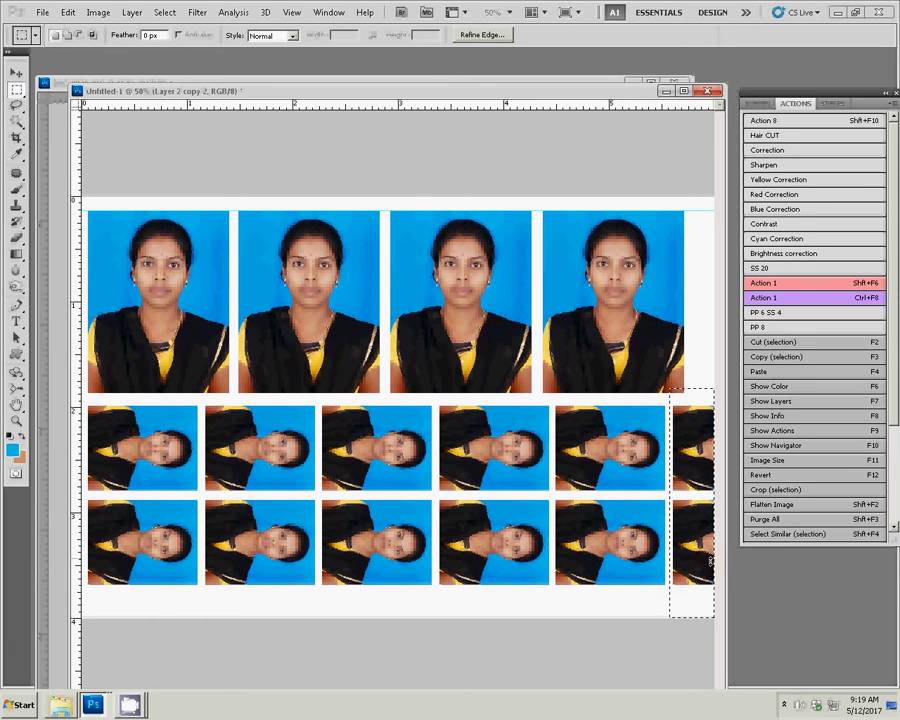
key(Delete)
key(ctrl+d)
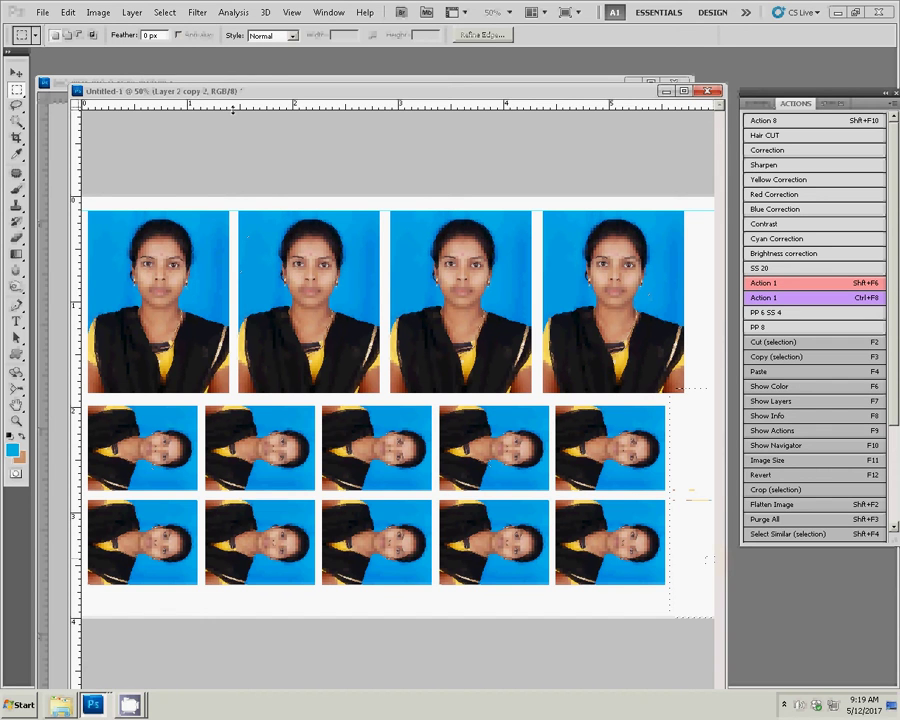
click(131, 12)
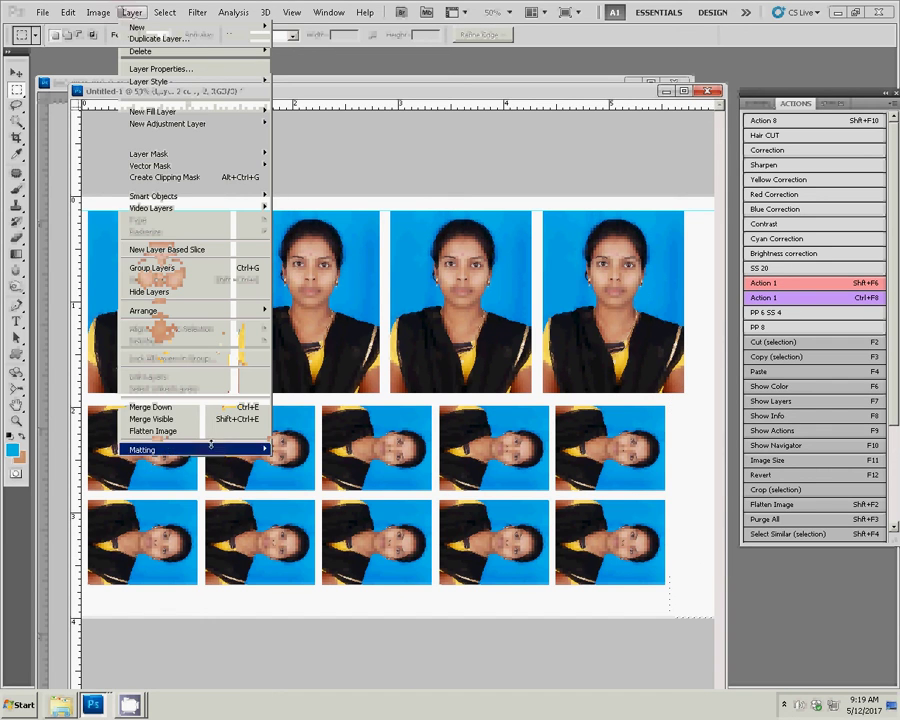
Merge visible layers, save as JPEG '3-4x6=1', then close it and DSC_0031 without saving
click(160, 418)
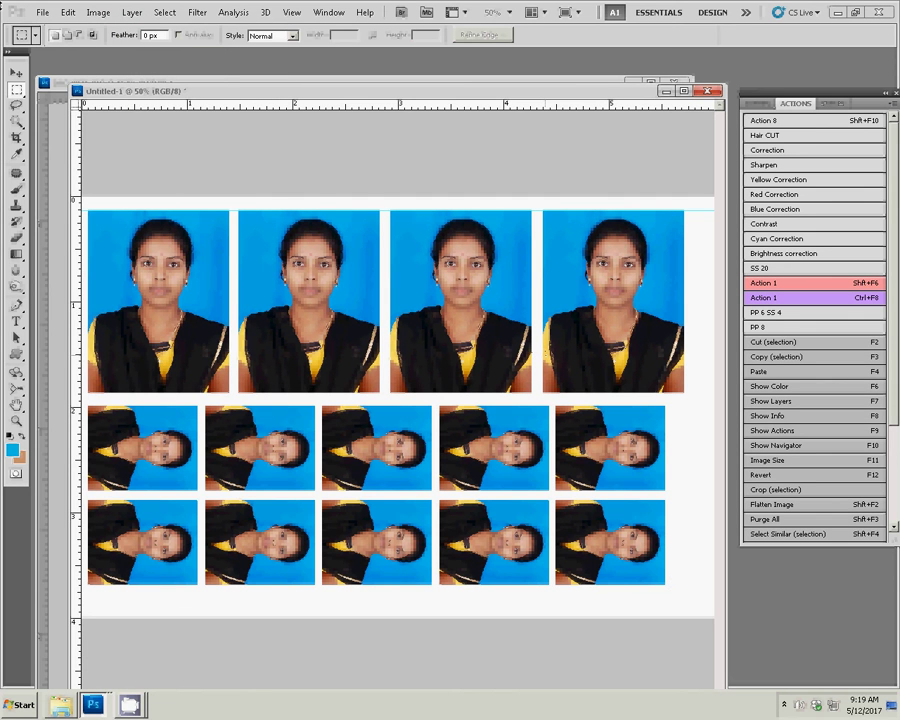
click(40, 12)
click(42, 203)
text(3)
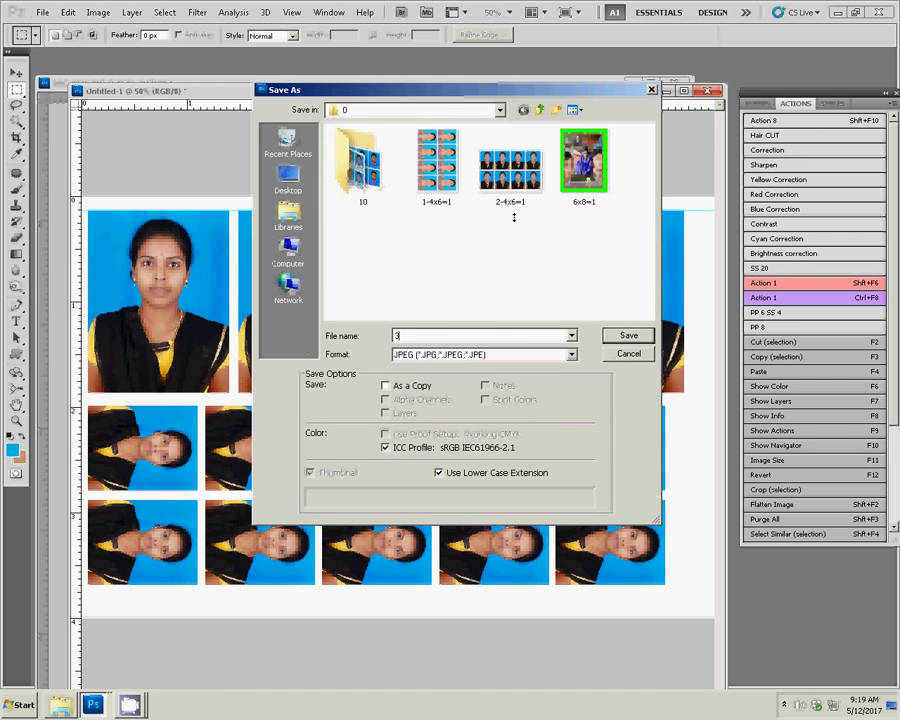
text(-4x6)
text(=1)
key(Return)
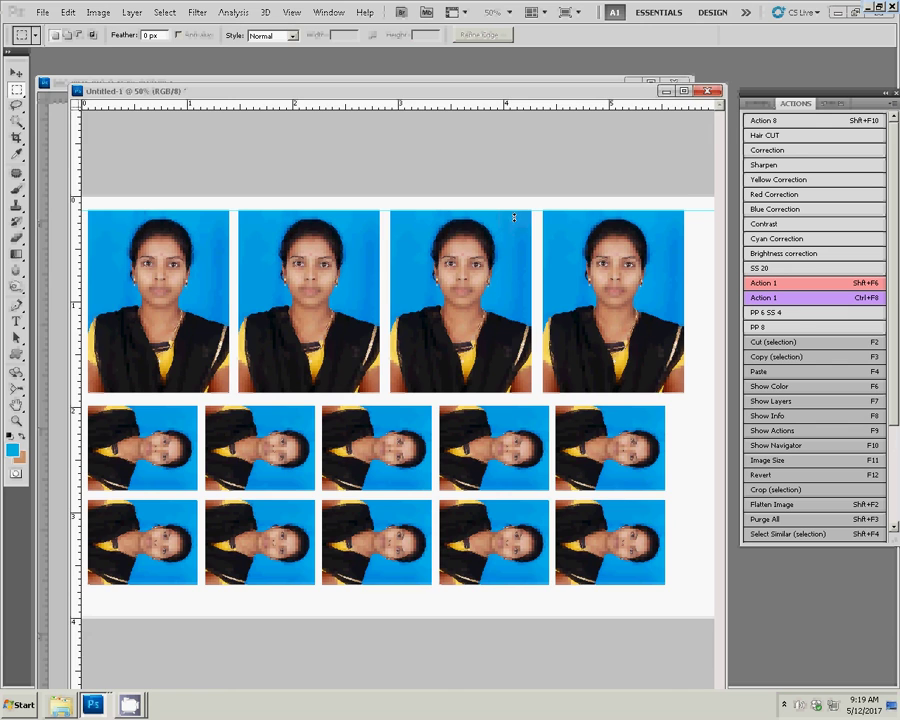
key(ctrl+w)
key(ctrl+w)
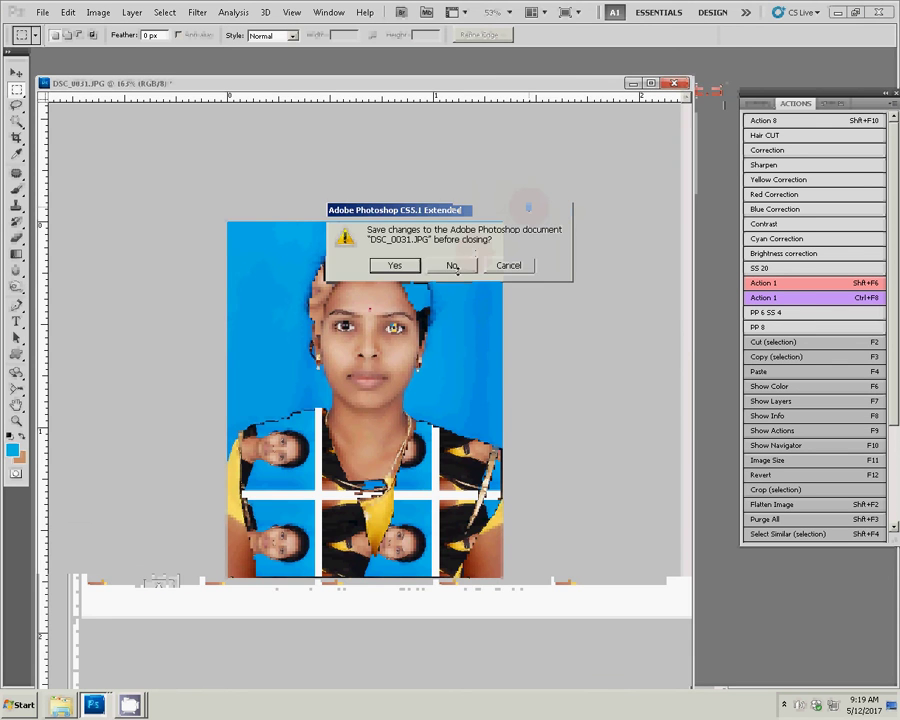
click(453, 265)
Switch to the 101ND40X Explorer window and open DSC_0016 in Photoshop
key(alt+Tab)
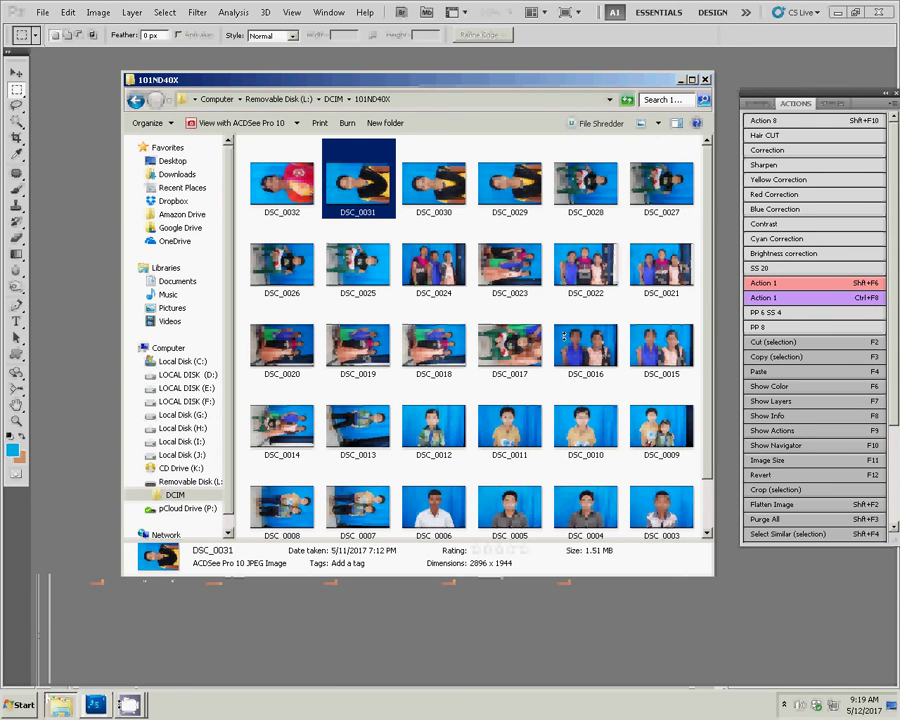
click(600, 360)
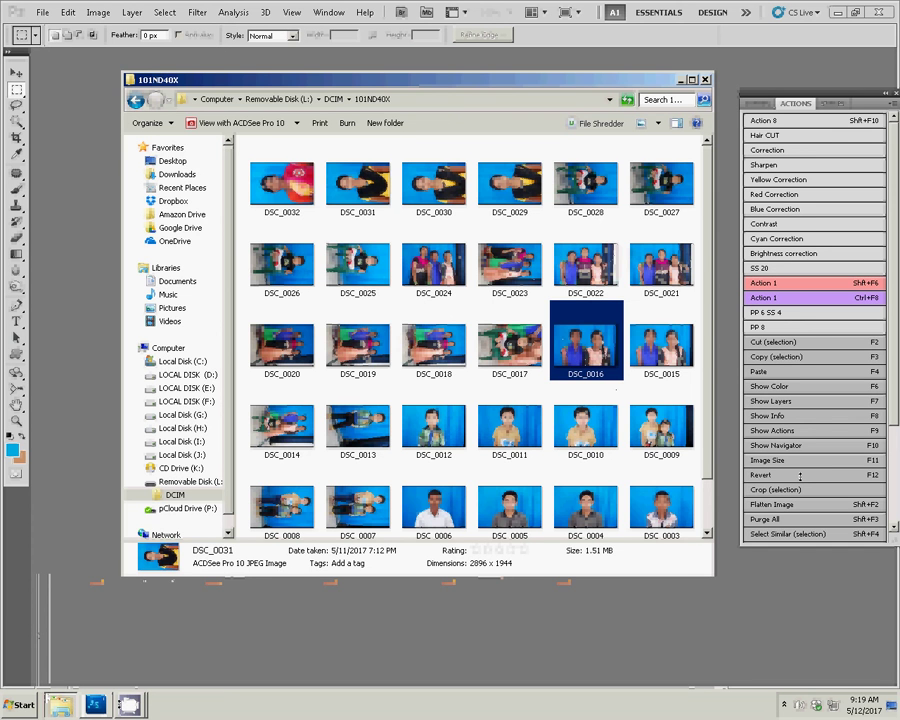
key(Return)
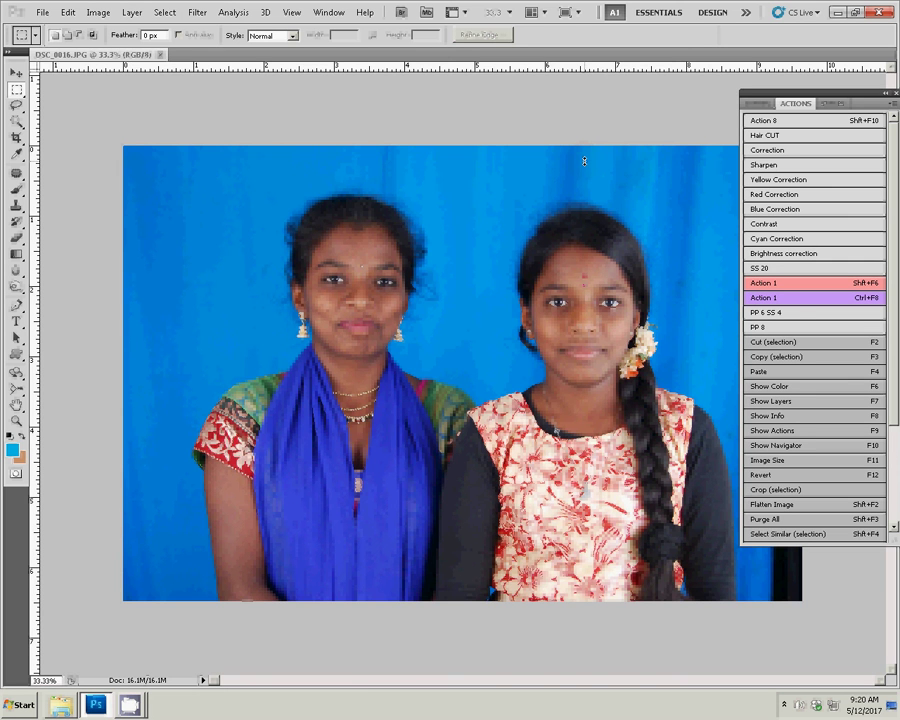
Close DSC_0016, move to DSC_0021 in Explorer, close it, and return to the empty Photoshop workspace
key(ctrl+w)
click(64, 700)
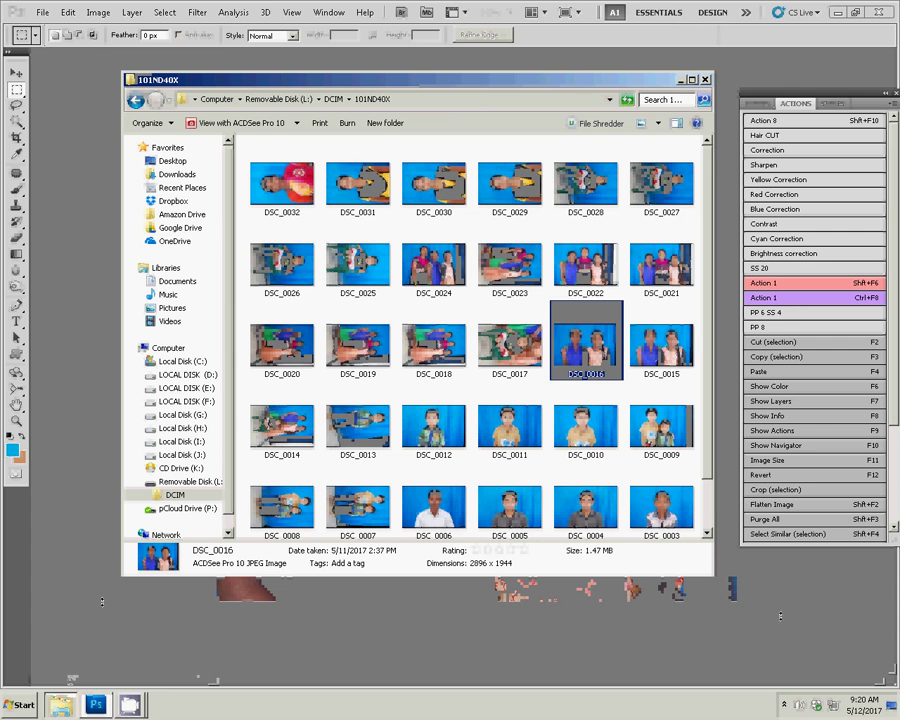
key(Right)
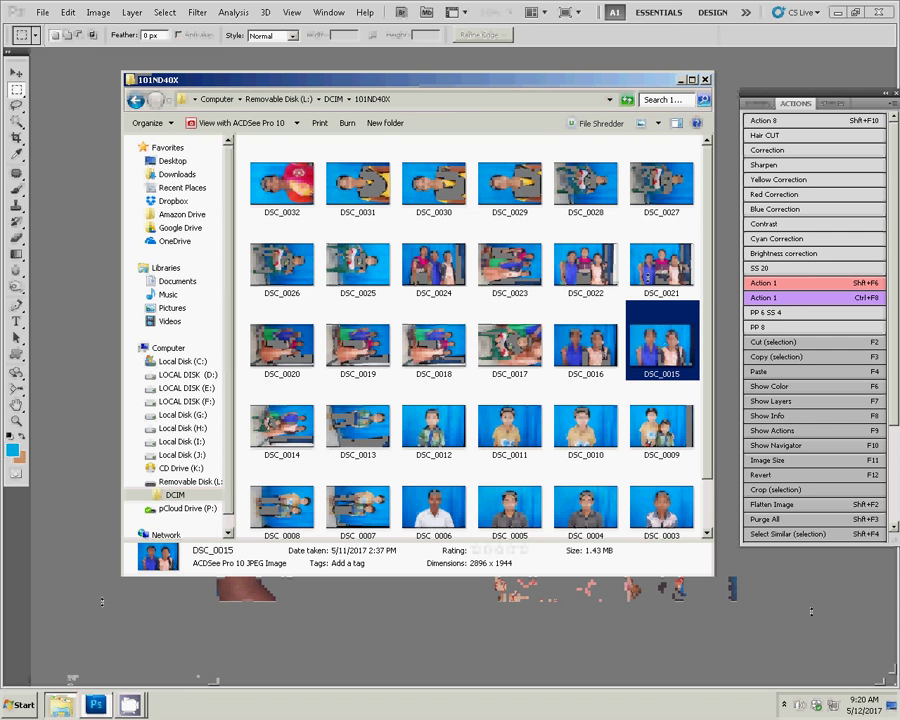
key(Up)
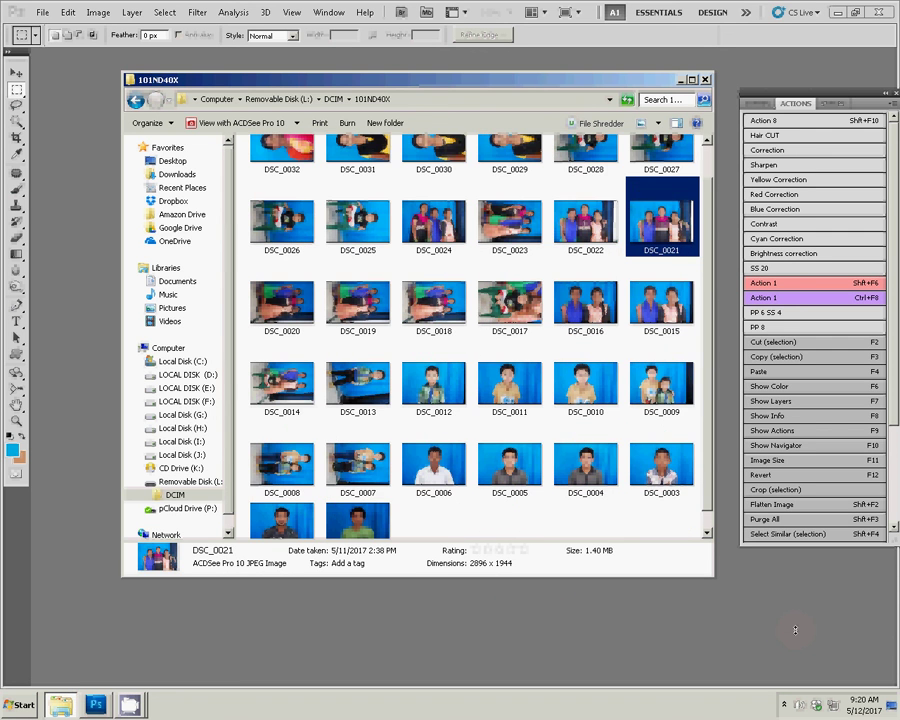
key(alt+F4)
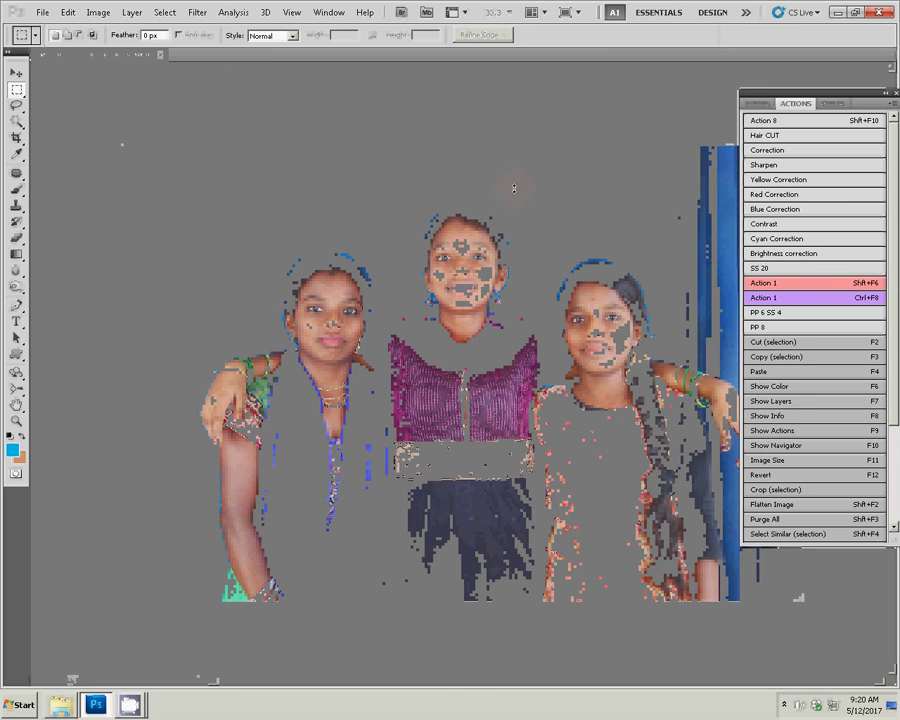
click(62, 706)
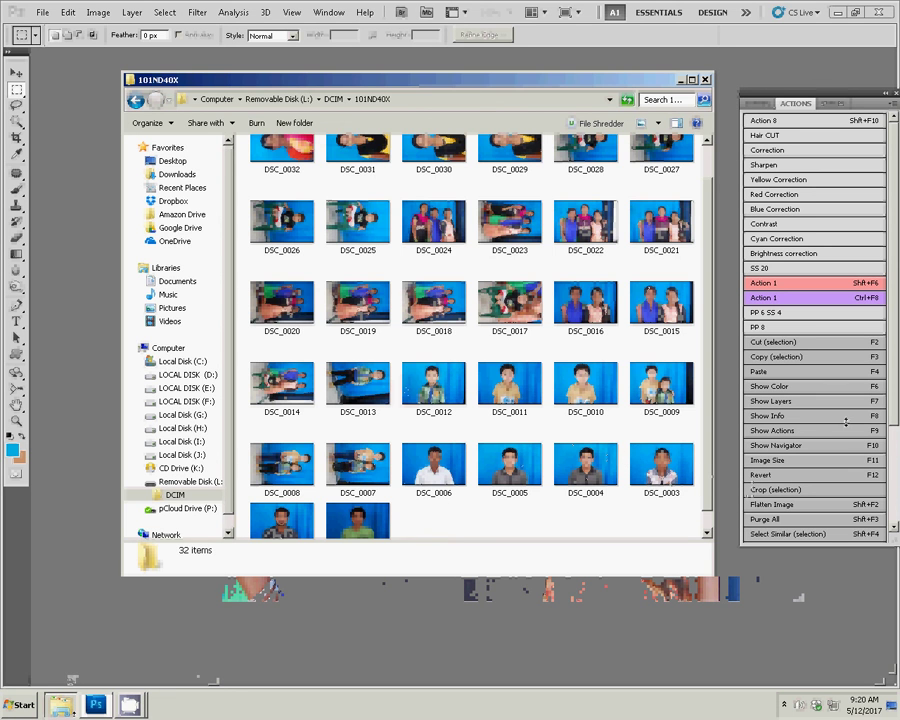
click(797, 597)
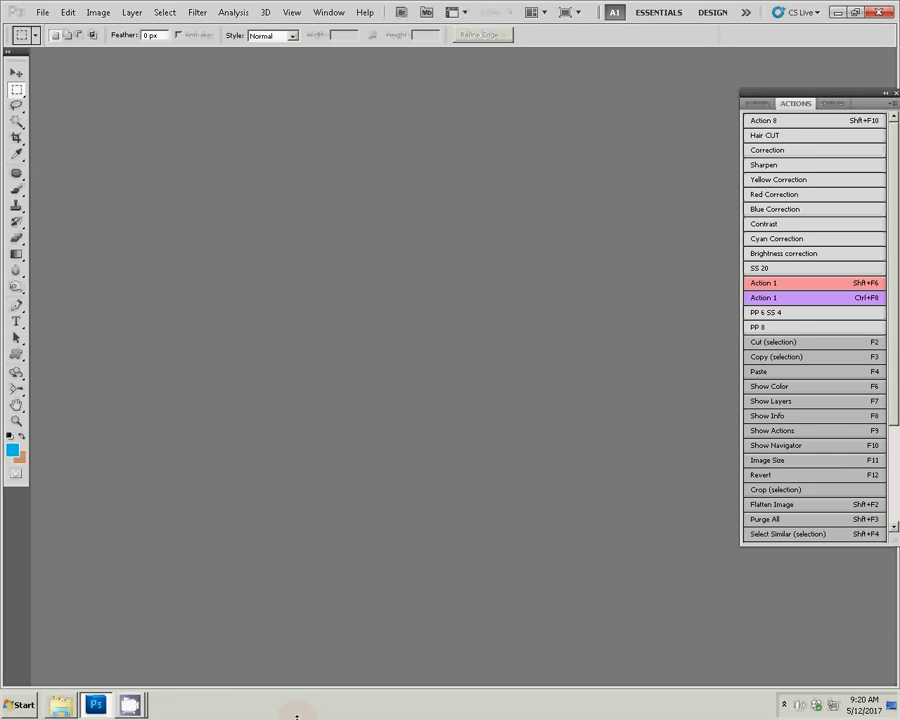